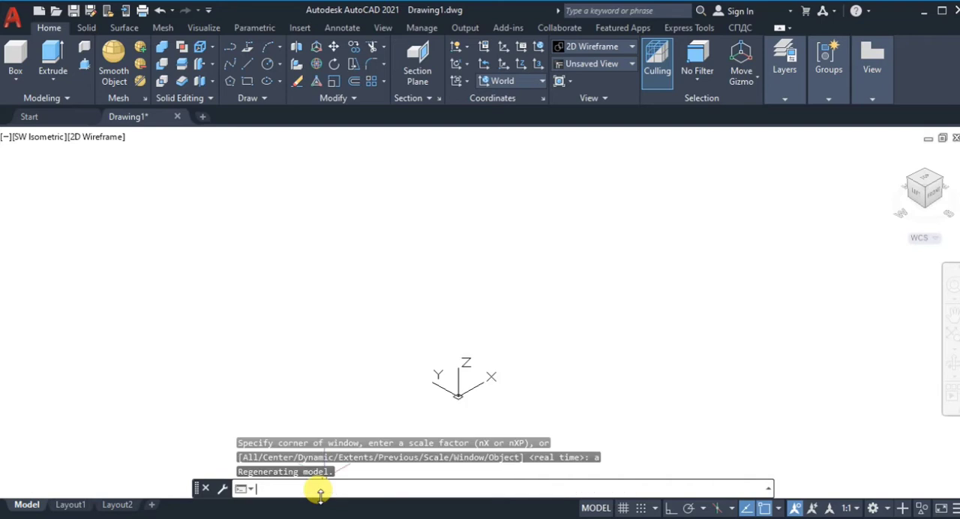
Step: Configure the drawing units to whole-number length precision
{"action": "left_click", "coordinate": [12, 17]}
{"action": "mouse_move", "coordinate": [75, 353]}
{"action": "left_click", "coordinate": [150, 201]}
{"action": "left_click", "coordinate": [410, 169]}
{"action": "left_click", "coordinate": [414, 195]}
{"action": "left_click", "coordinate": [381, 210]}
{"action": "left_click", "coordinate": [388, 394]}
{"action": "left_click", "coordinate": [248, 64]}
{"action": "left_click", "coordinate": [279, 326]}
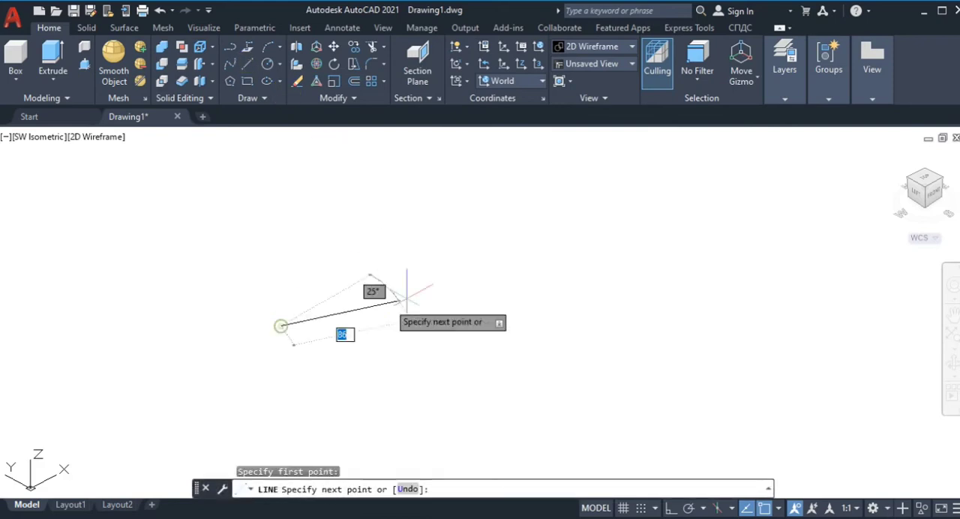
{"action": "key", "text": "Escape"}
Step: Save the drawing under the file name model2
{"action": "key", "text": "ctrl+s"}
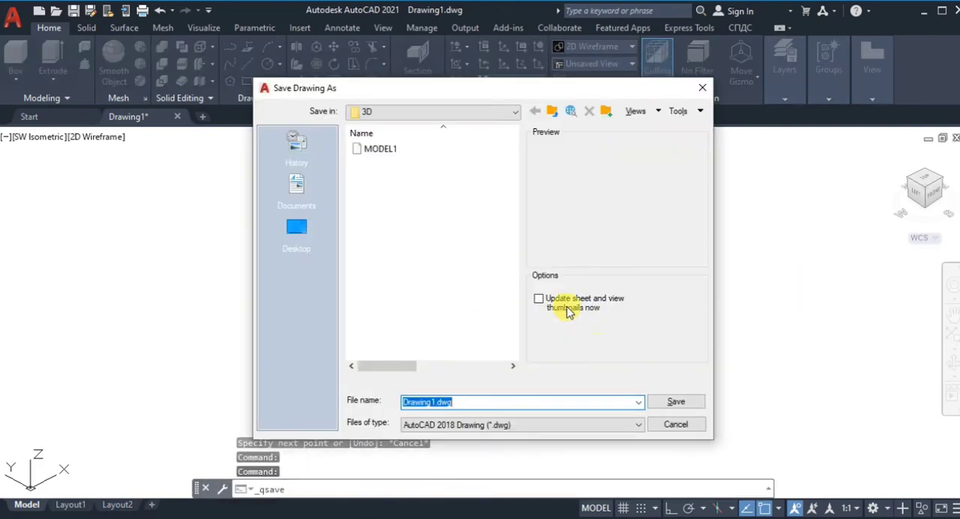
{"action": "type", "text": "model2"}
{"action": "left_click", "coordinate": [676, 401]}
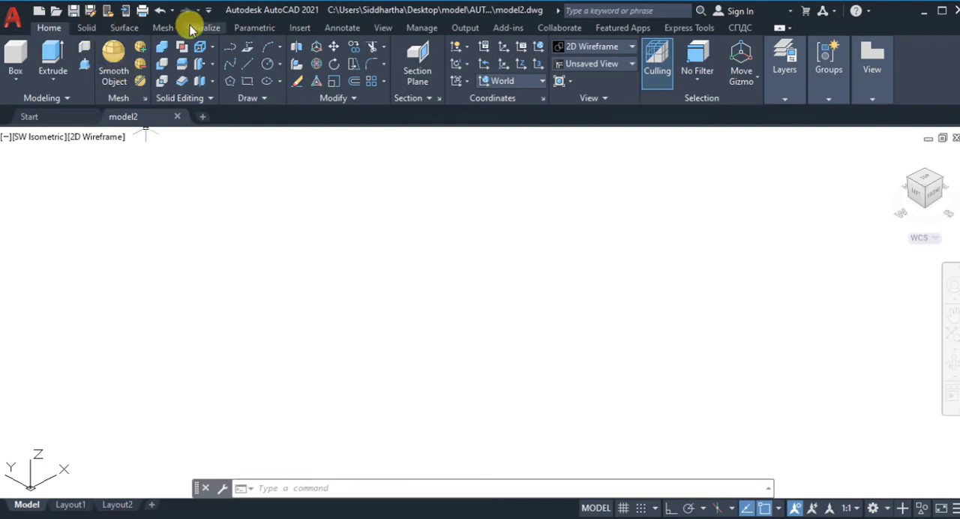
{"action": "left_click", "coordinate": [384, 28]}
{"action": "left_click", "coordinate": [135, 28]}
{"action": "left_click", "coordinate": [198, 29]}
{"action": "left_click", "coordinate": [171, 81]}
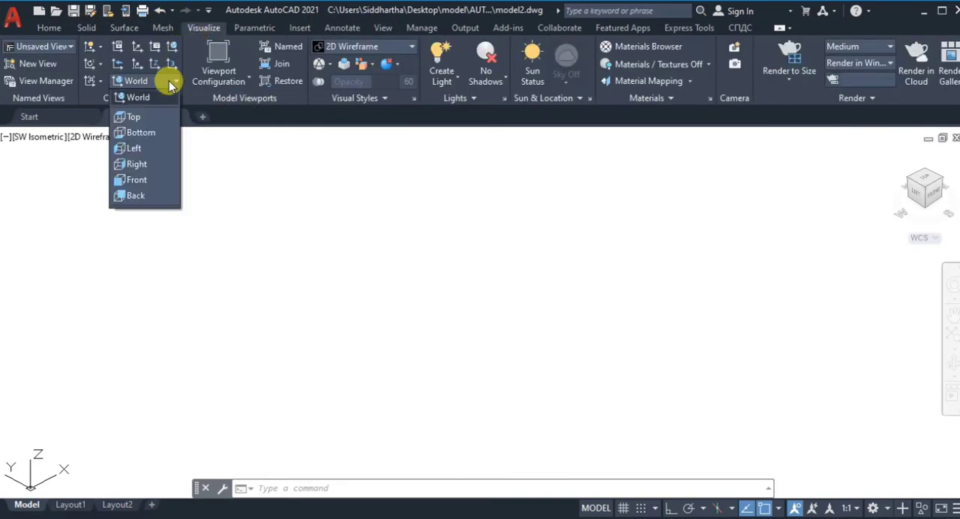
{"action": "left_click", "coordinate": [138, 163]}
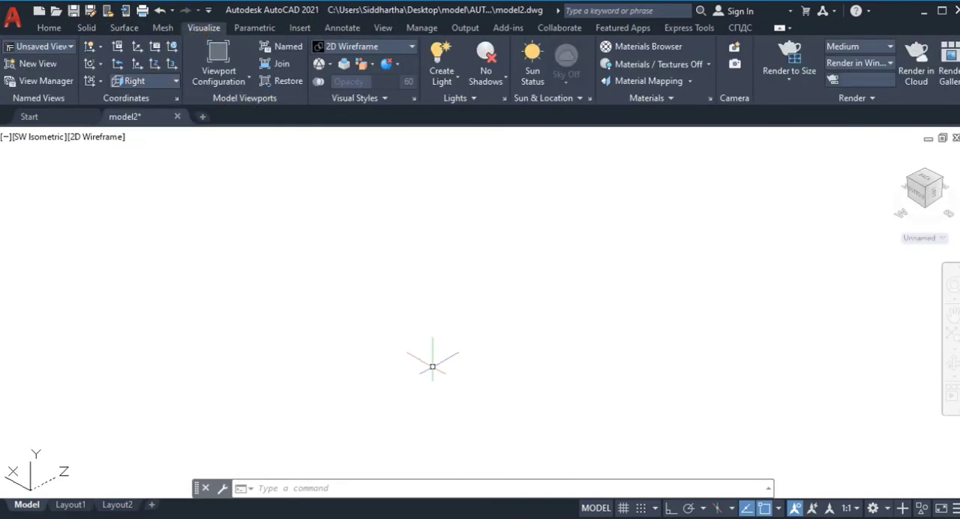
{"action": "left_click", "coordinate": [942, 238]}
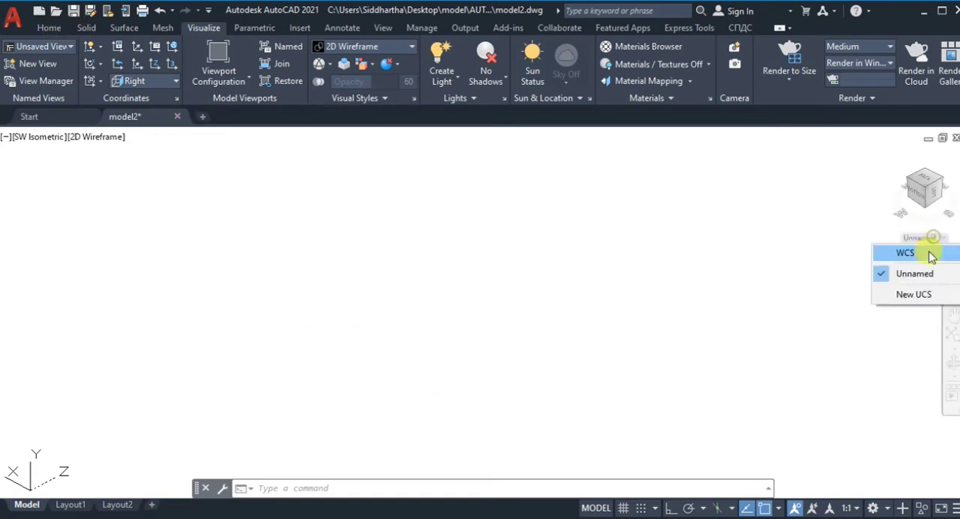
{"action": "left_click", "coordinate": [935, 253]}
Step: Draw connected lines with Ortho on: 12 straight down, 55 along the X axis and 30 straight up
{"action": "left_click", "coordinate": [54, 28]}
{"action": "left_click", "coordinate": [248, 64]}
{"action": "left_click", "coordinate": [310, 372]}
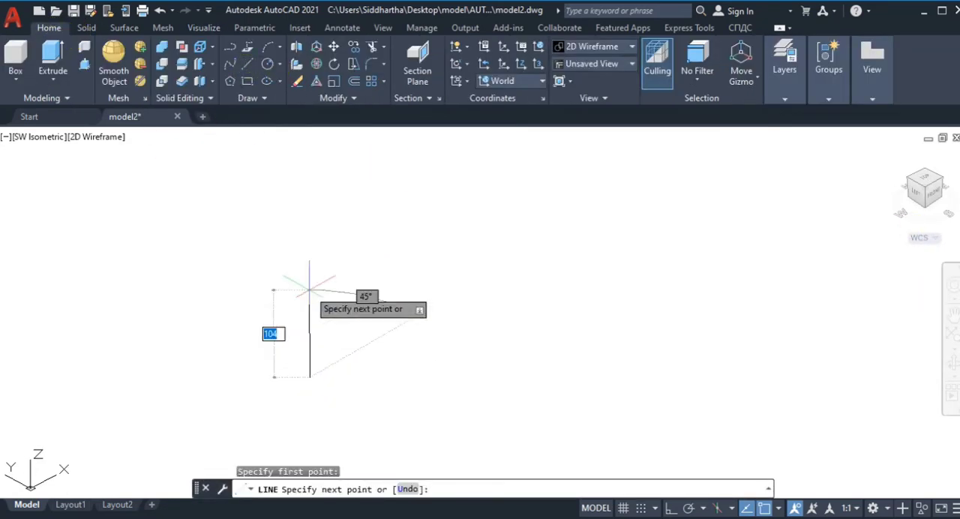
{"action": "key", "text": "F8"}
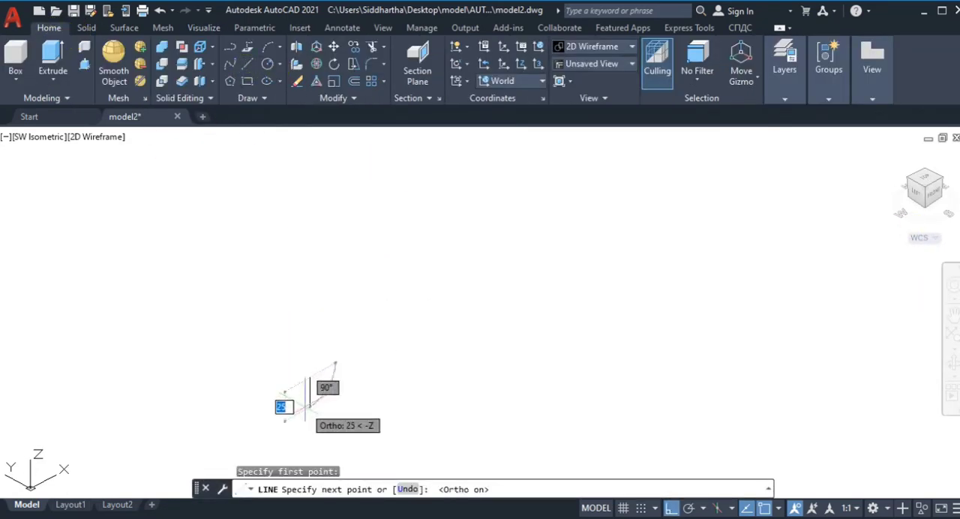
{"action": "key", "text": "Return"}
{"action": "key", "text": "Return"}
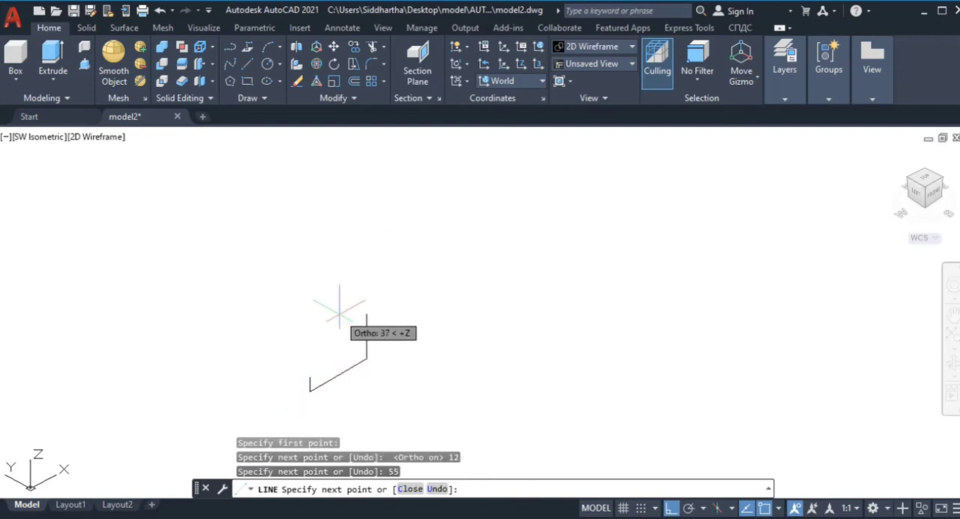
{"action": "type", "text": "30"}
{"action": "key", "text": "Return"}
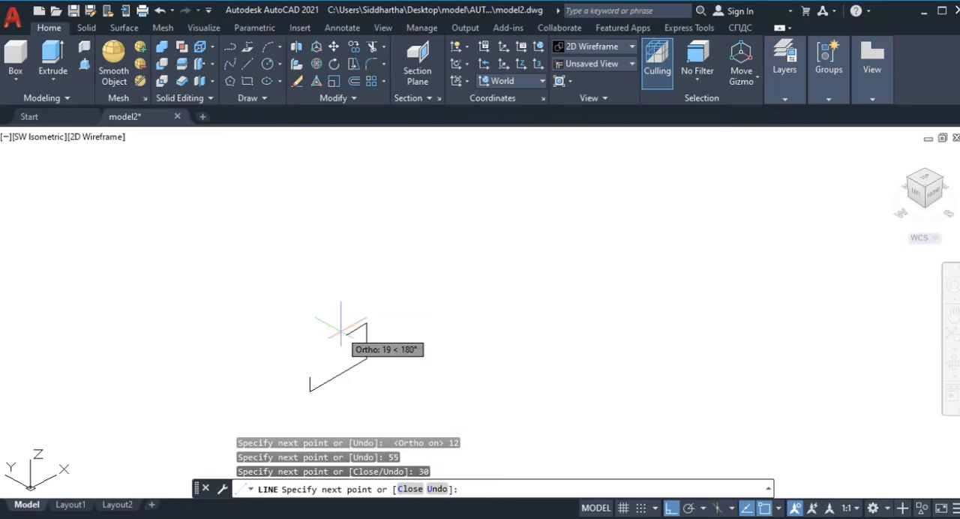
{"action": "key", "text": "Return"}
Step: Close the profile with a 15-long line along X from the short side's upper end and a sloped line to the tall side's upper end
{"action": "scroll", "coordinate": [304, 397], "scroll_direction": "up", "scroll_amount": 4}
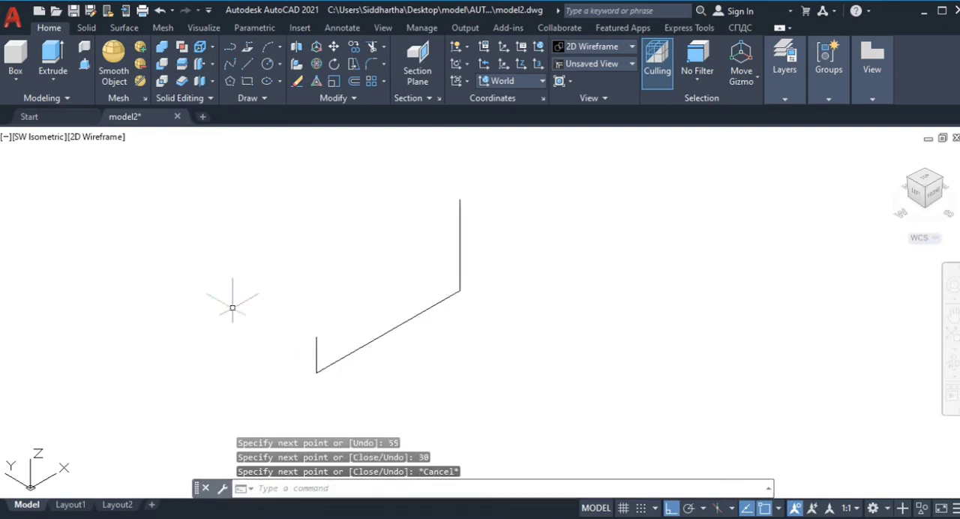
{"action": "key", "text": "Return"}
{"action": "left_click", "coordinate": [316, 337]}
{"action": "type", "text": "15"}
{"action": "key", "text": "Return"}
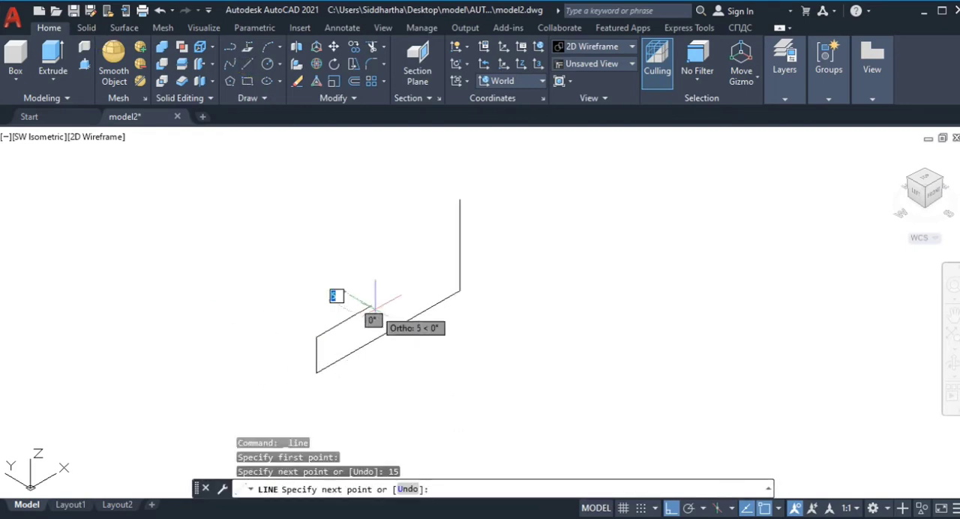
{"action": "key", "text": "F8"}
{"action": "left_click", "coordinate": [460, 201]}
{"action": "key", "text": "Return"}
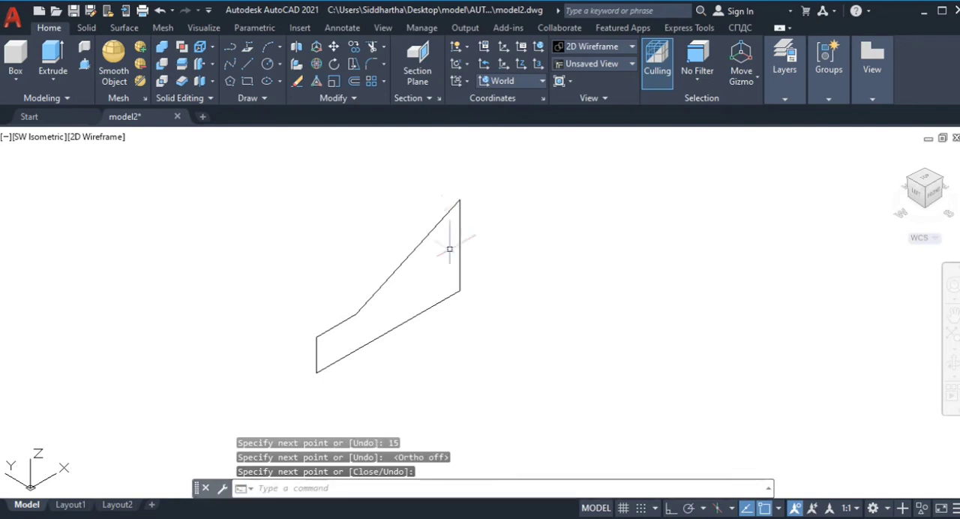
Step: Join all the profile lines into a single closed polyline
{"action": "type", "text": "join"}
{"action": "key", "text": "Return"}
{"action": "mouse_move", "coordinate": [515, 321]}
{"action": "left_mouse_down"}
{"action": "mouse_move", "coordinate": [322, 247]}
{"action": "mouse_move", "coordinate": [338, 368]}
{"action": "left_mouse_up"}
{"action": "key", "text": "Return"}
{"action": "left_click", "coordinate": [53, 57]}
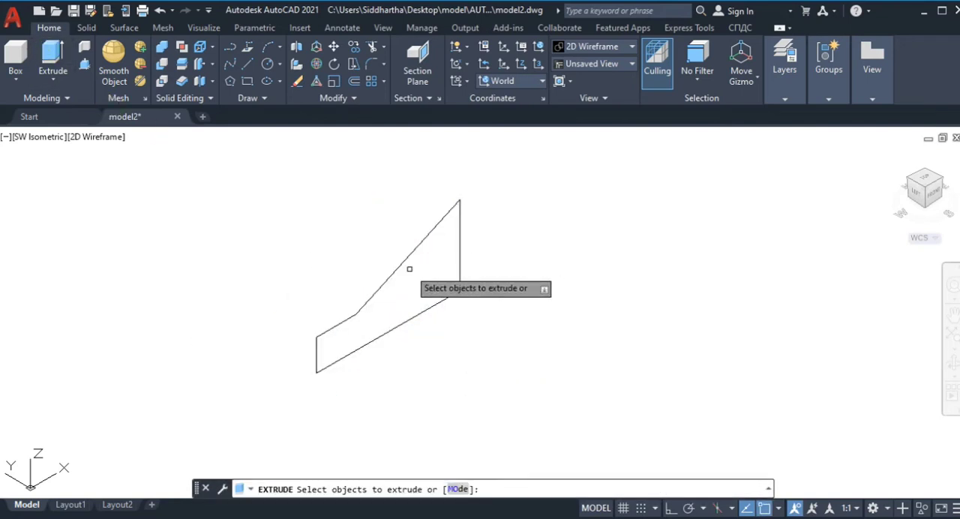
{"action": "left_click", "coordinate": [380, 289]}
{"action": "key", "text": "Return"}
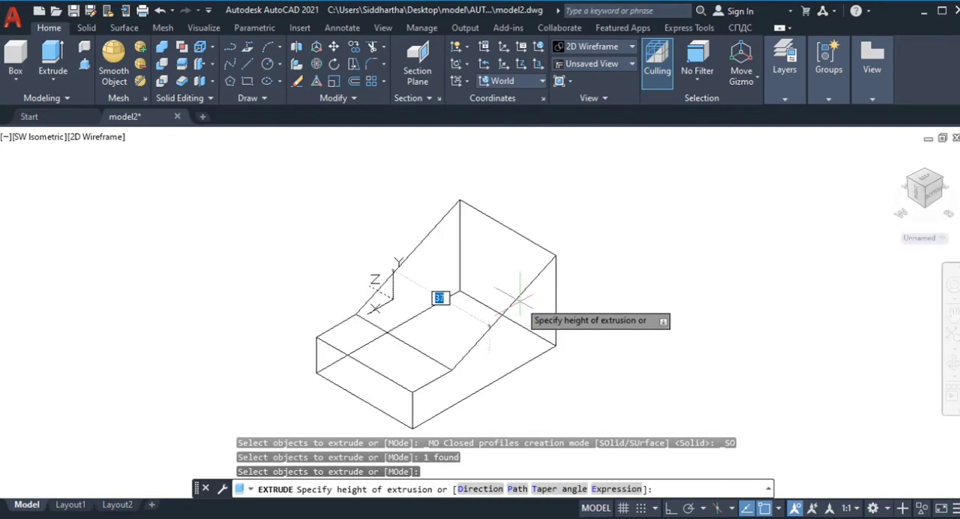
{"action": "key", "text": "Escape"}
Step: Extrude the closed profile by 54 into a solid
{"action": "left_click", "coordinate": [52, 55]}
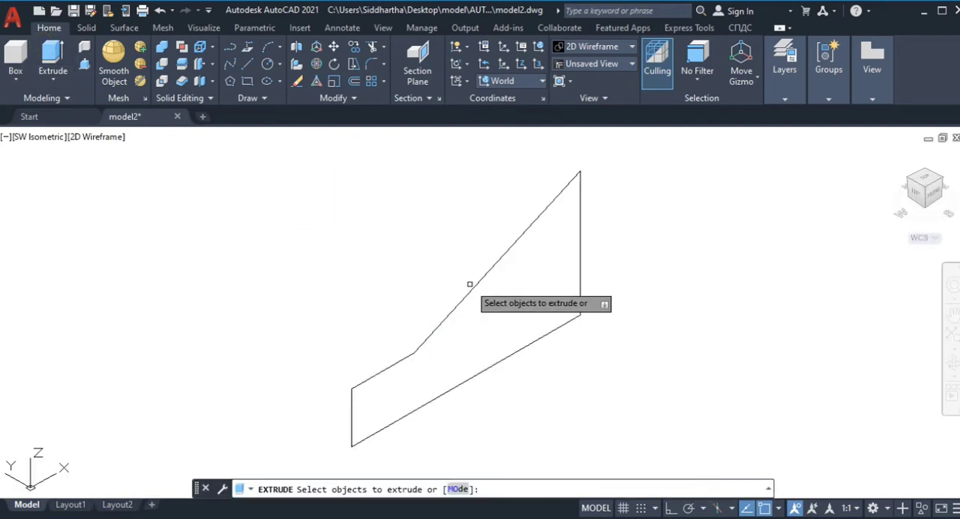
{"action": "left_click", "coordinate": [478, 279]}
{"action": "key", "text": "Return"}
{"action": "type", "text": "54"}
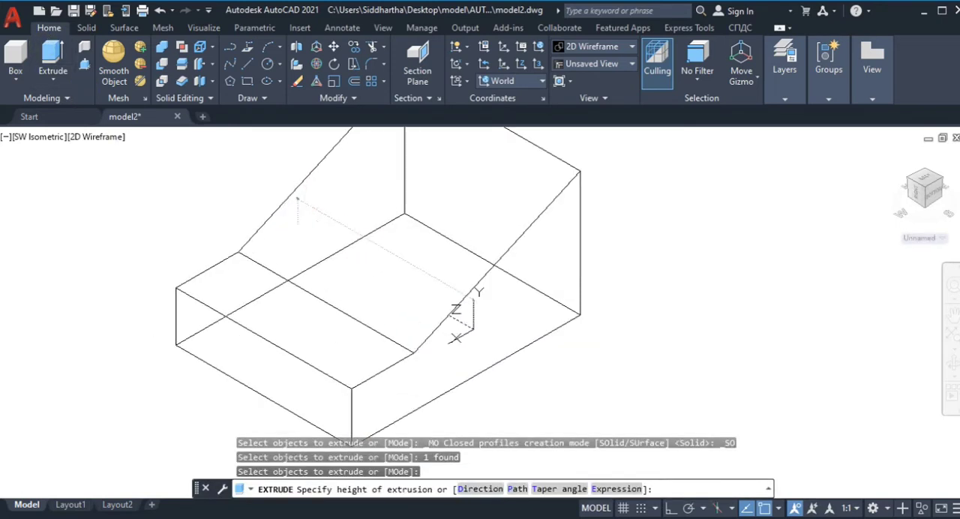
{"action": "key", "text": "Return"}
Step: Orbit around the solid to examine its tall back face
{"action": "scroll", "coordinate": [652, 308], "scroll_direction": "down", "scroll_amount": 2}
{"action": "middle_click_drag", "start_coordinate": [652, 308], "coordinate": [603, 319]}
{"action": "left_click", "coordinate": [953, 364]}
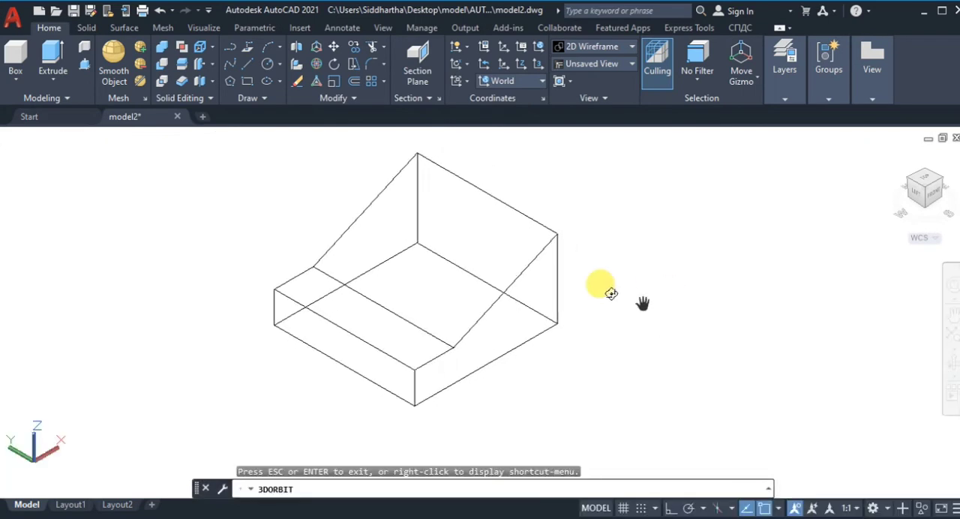
{"action": "left_click_drag", "start_coordinate": [550, 296], "coordinate": [310, 263]}
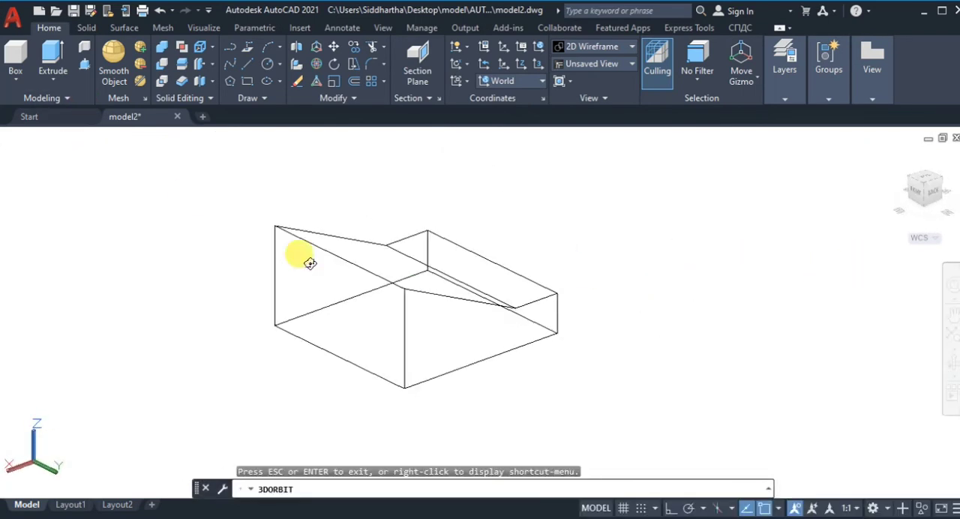
{"action": "key", "text": "Escape"}
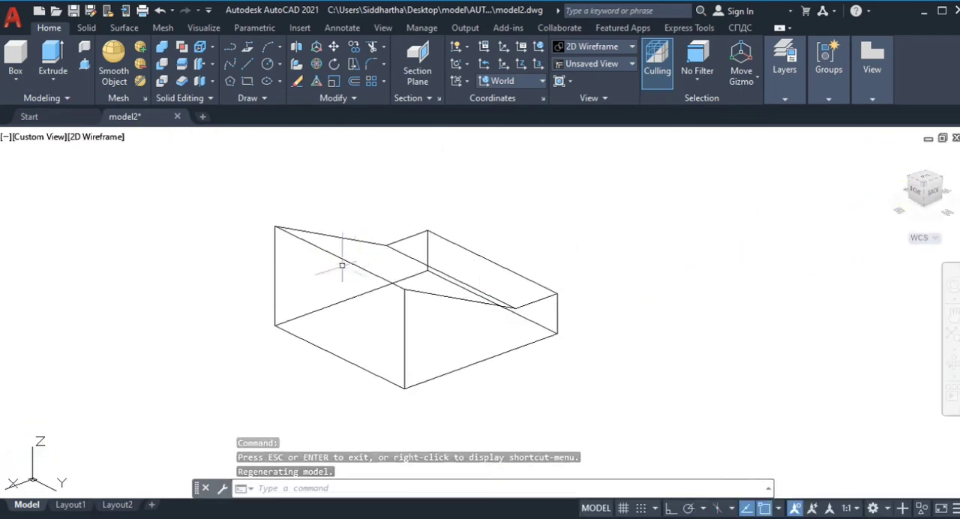
{"action": "left_click", "coordinate": [894, 156]}
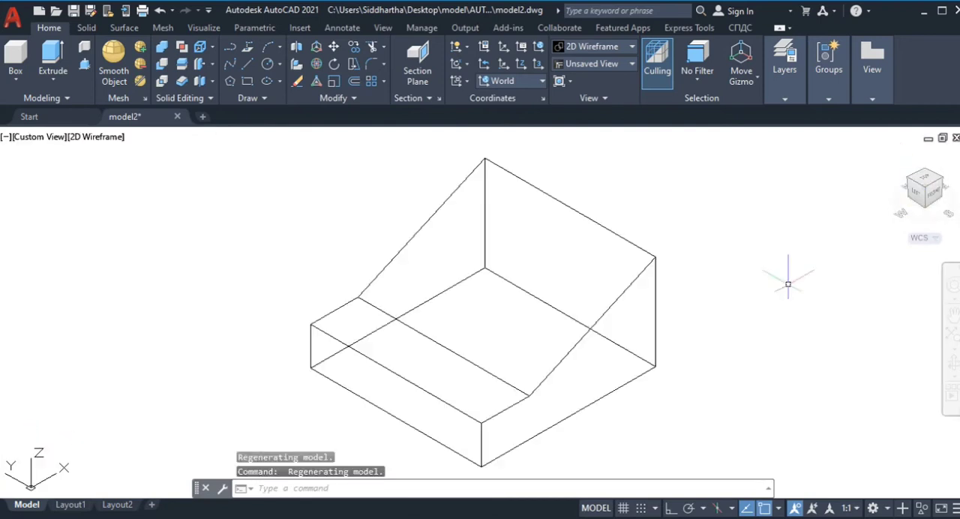
{"action": "left_click", "coordinate": [951, 363]}
{"action": "mouse_move", "coordinate": [631, 332]}
{"action": "left_mouse_down"}
{"action": "mouse_move", "coordinate": [927, 307]}
{"action": "mouse_move", "coordinate": [882, 295]}
{"action": "mouse_move", "coordinate": [511, 368]}
{"action": "left_mouse_up"}
{"action": "left_click", "coordinate": [237, 66]}
{"action": "left_click", "coordinate": [310, 247]}
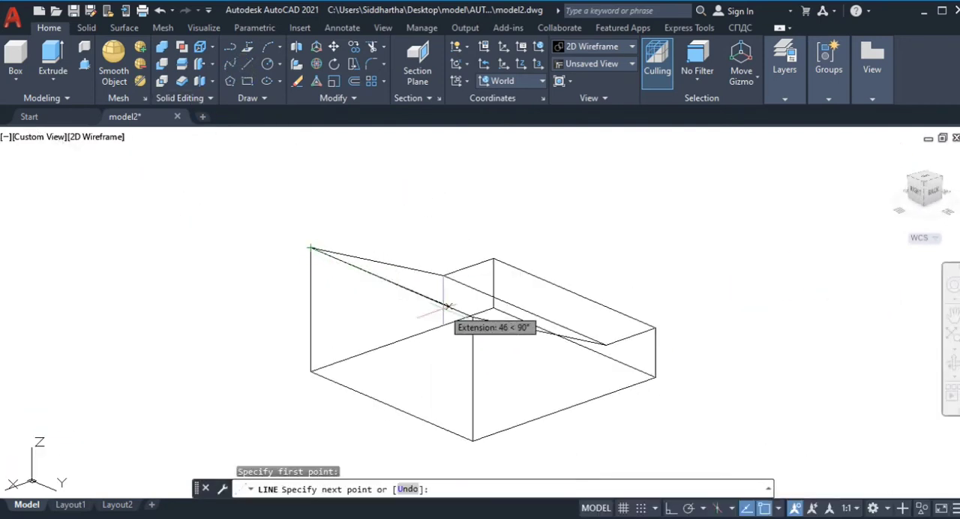
{"action": "key", "text": "Escape"}
Step: Set the current object color to Red
{"action": "key", "text": "ctrl+1"}
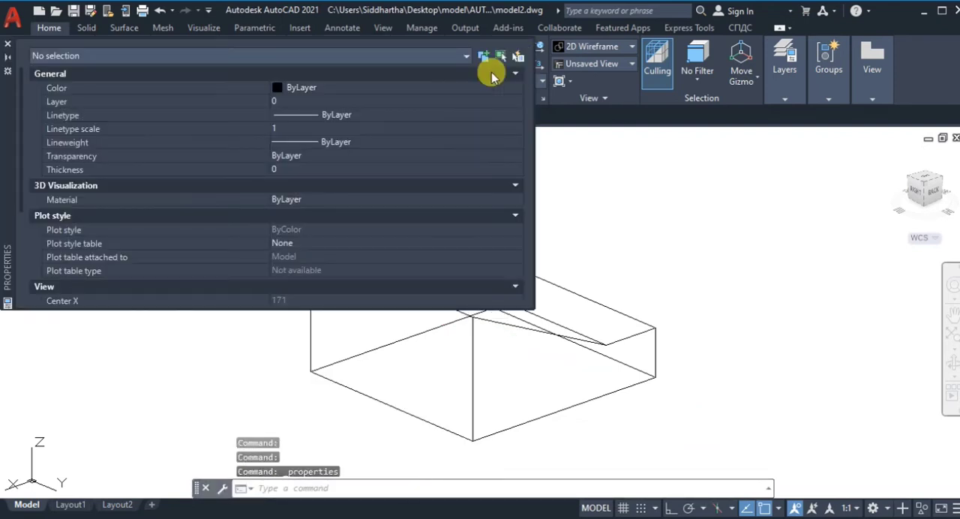
{"action": "left_click", "coordinate": [8, 44]}
{"action": "key", "text": "ctrl+1"}
{"action": "left_click", "coordinate": [291, 89]}
{"action": "left_click", "coordinate": [289, 129]}
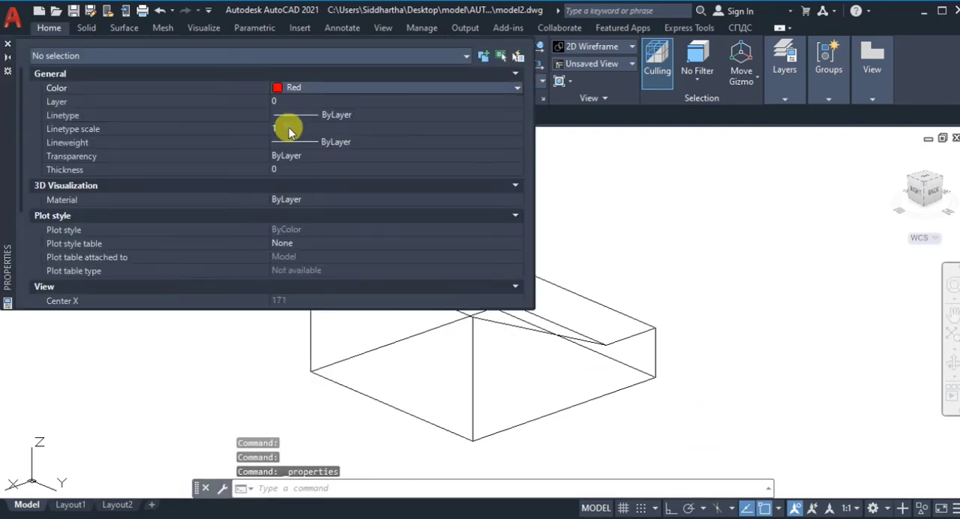
{"action": "left_click", "coordinate": [7, 43]}
Step: Draw a line along the full upper edge of the tall back face
{"action": "type", "text": "l"}
{"action": "key", "text": "Return"}
{"action": "left_click", "coordinate": [312, 248]}
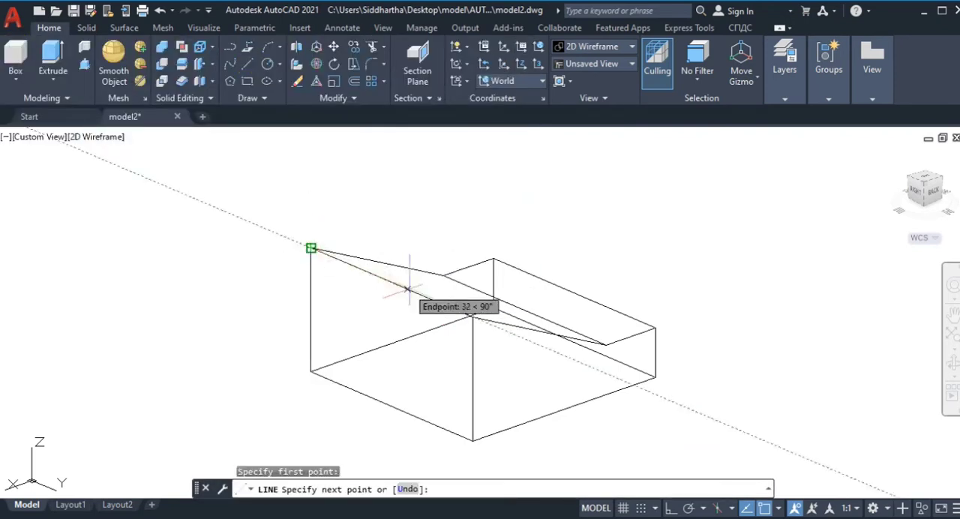
{"action": "left_click", "coordinate": [473, 318]}
{"action": "key", "text": "Escape"}
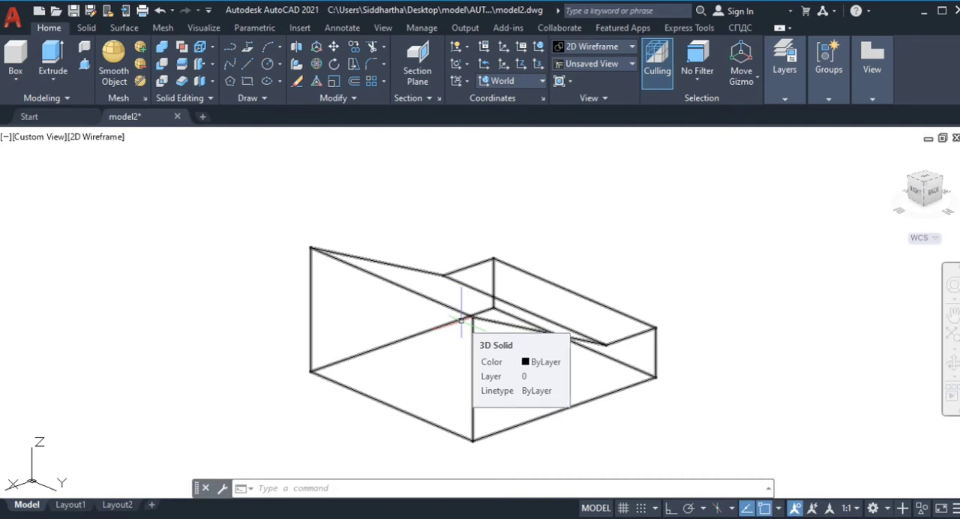
Step: From the tall back face's upper corner, draw a line 14 along the edge and, with Ortho on, 18 straight down
{"action": "left_click", "coordinate": [247, 63]}
{"action": "left_click", "coordinate": [311, 248]}
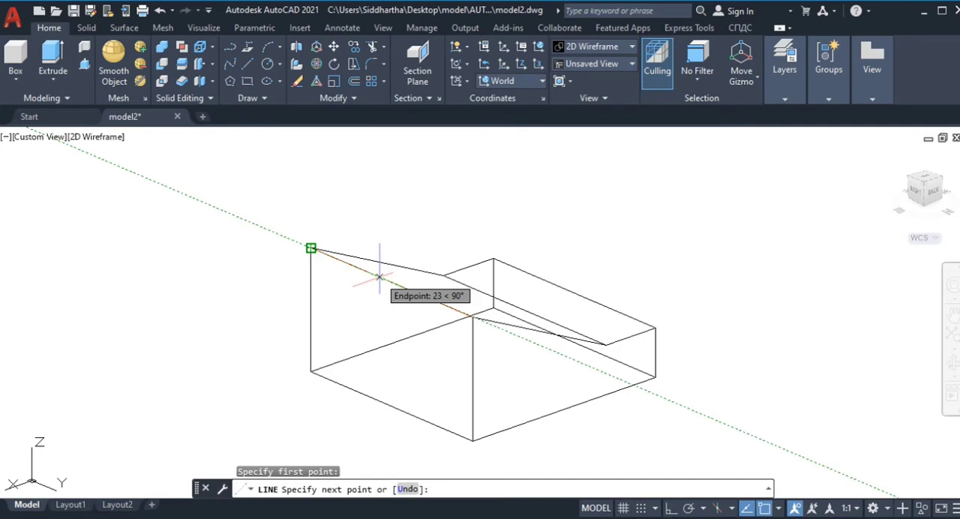
{"action": "key", "text": "Return"}
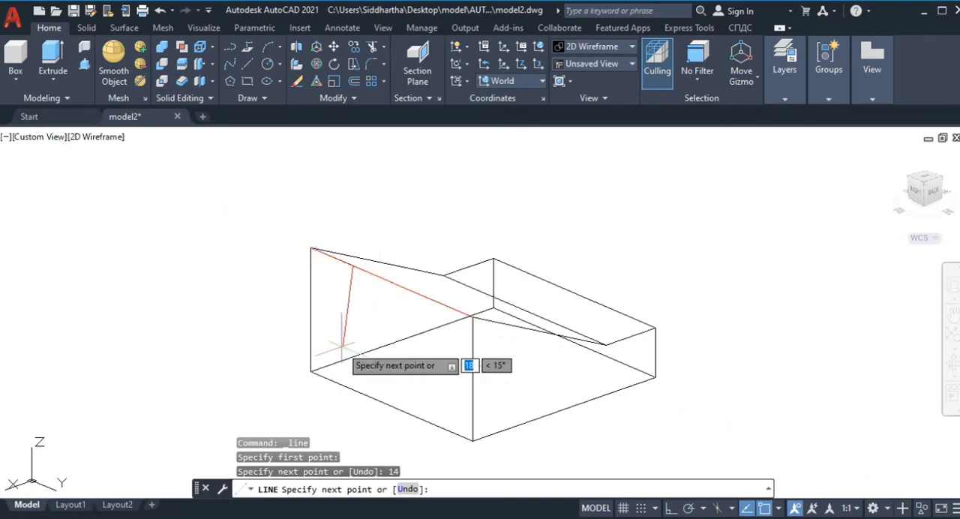
{"action": "key", "text": "F8"}
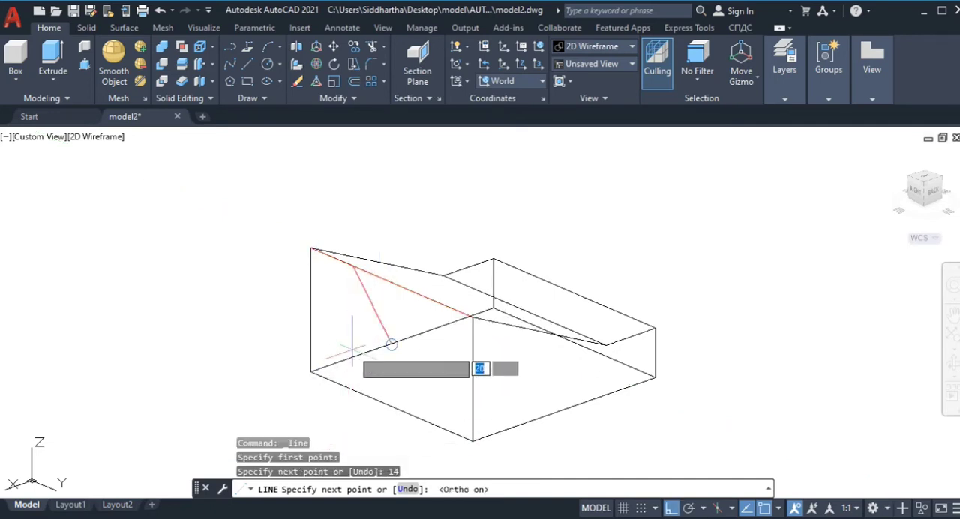
{"action": "type", "text": "18"}
{"action": "key", "text": "Return"}
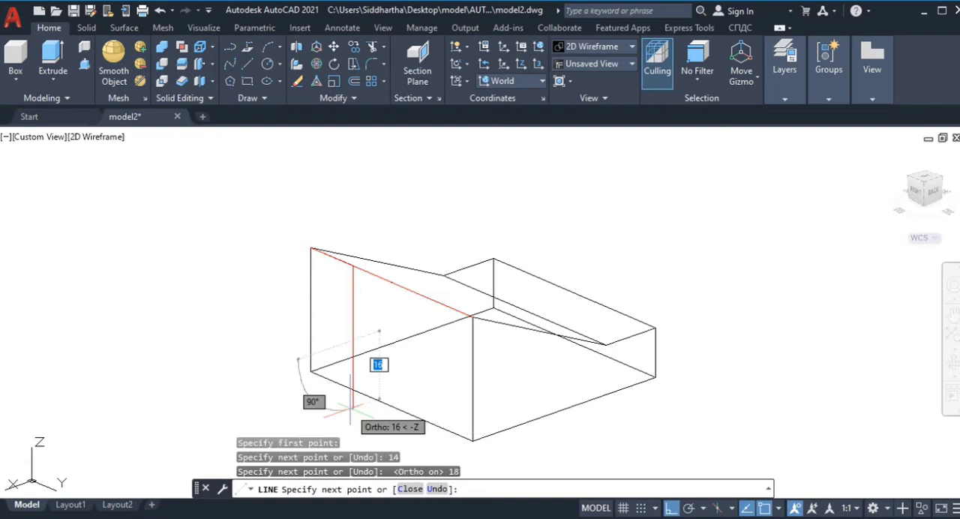
Step: Continue the outline 26 parallel to the upper edge and 18 straight up, and close it at the first vertical line's upper end
{"action": "type", "text": "26"}
{"action": "key", "text": "Return"}
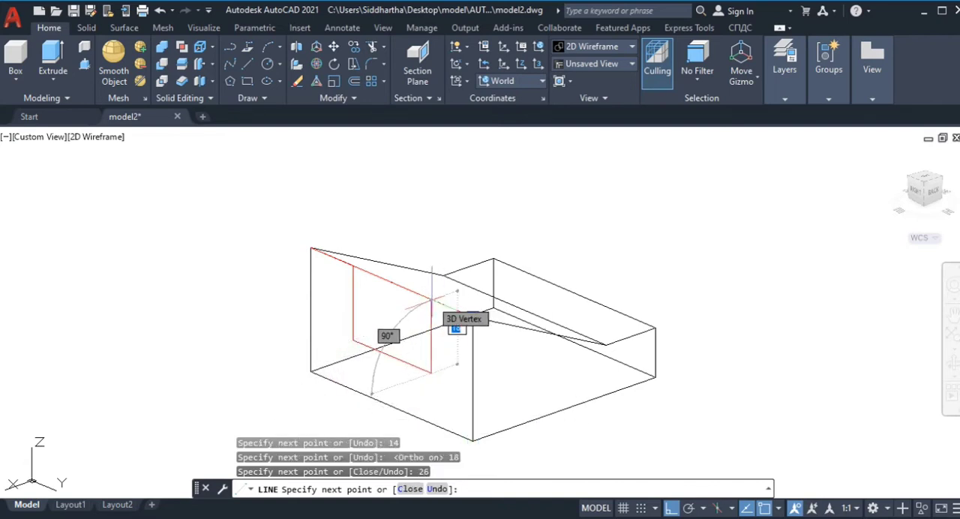
{"action": "type", "text": "18"}
{"action": "key", "text": "Return"}
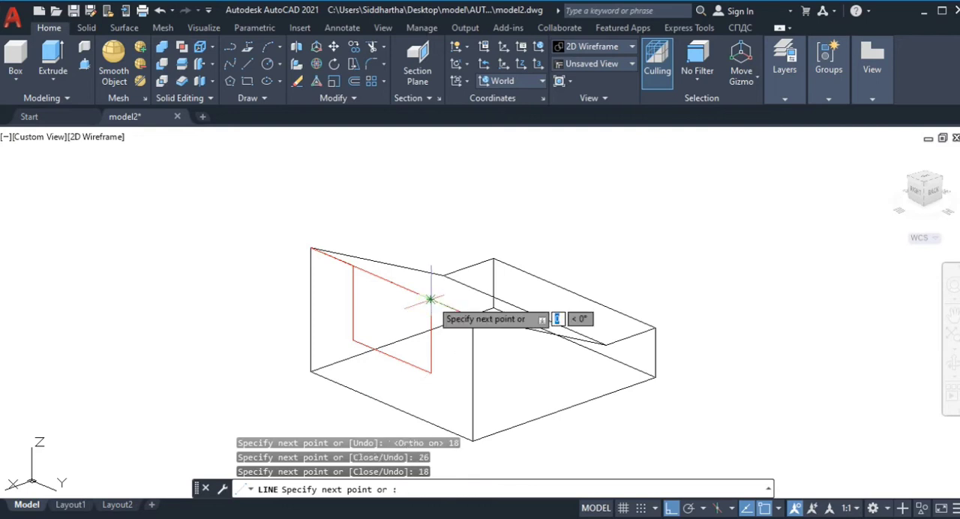
{"action": "left_click", "coordinate": [353, 265]}
{"action": "right_click", "coordinate": [354, 267]}
{"action": "left_click", "coordinate": [377, 273]}
Step: Erase the red helper lines lying along the back face's upper edge
{"action": "type", "text": "e"}
{"action": "key", "text": "Return"}
{"action": "left_click", "coordinate": [330, 258]}
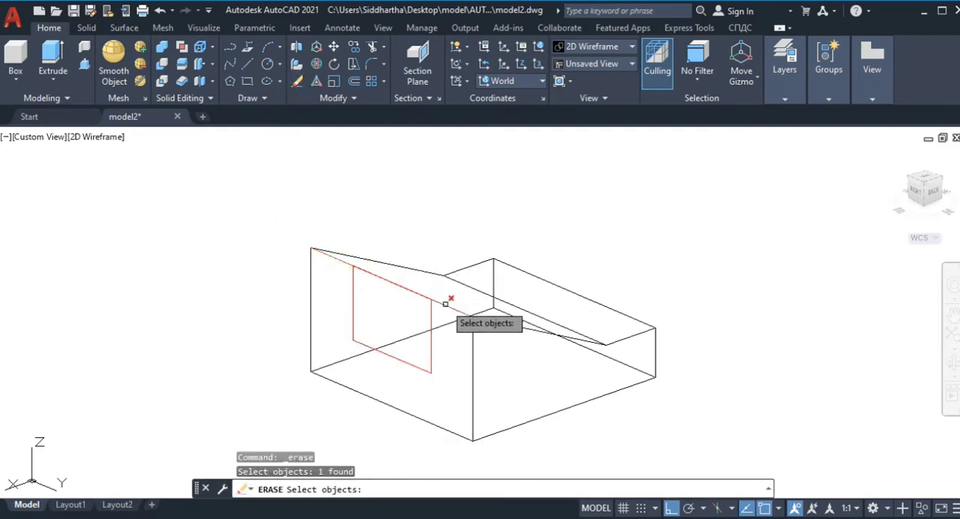
{"action": "left_click", "coordinate": [450, 306]}
{"action": "key", "text": "Return"}
{"action": "left_click", "coordinate": [302, 82]}
{"action": "left_click", "coordinate": [384, 279]}
{"action": "right_click", "coordinate": [389, 303]}
Step: Draw a line between the upper ends of the two red verticals to close the rectangle
{"action": "left_click", "coordinate": [247, 64]}
{"action": "left_click", "coordinate": [432, 299]}
{"action": "left_click", "coordinate": [352, 266]}
{"action": "key", "text": "Return"}
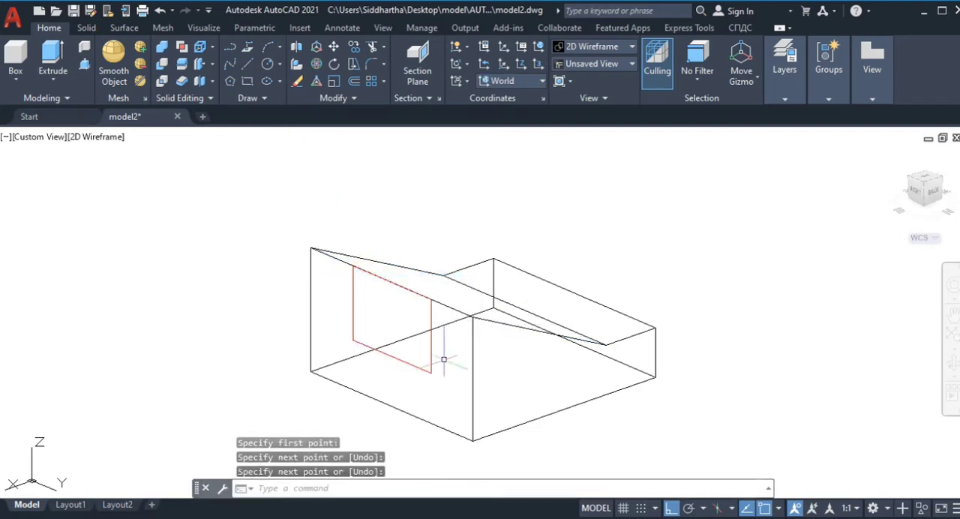
Step: Join the four red lines on the tall back face into one closed 3D polyline
{"action": "type", "text": "join"}
{"action": "key", "text": "Return"}
{"action": "left_click", "coordinate": [433, 353]}
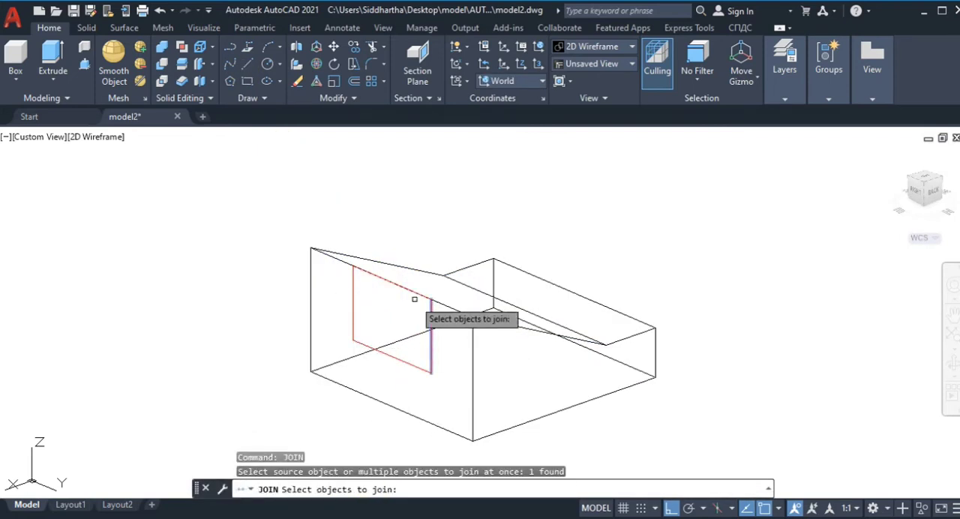
{"action": "left_click", "coordinate": [398, 285]}
{"action": "left_click", "coordinate": [353, 296]}
{"action": "left_click", "coordinate": [373, 348]}
{"action": "key", "text": "Return"}
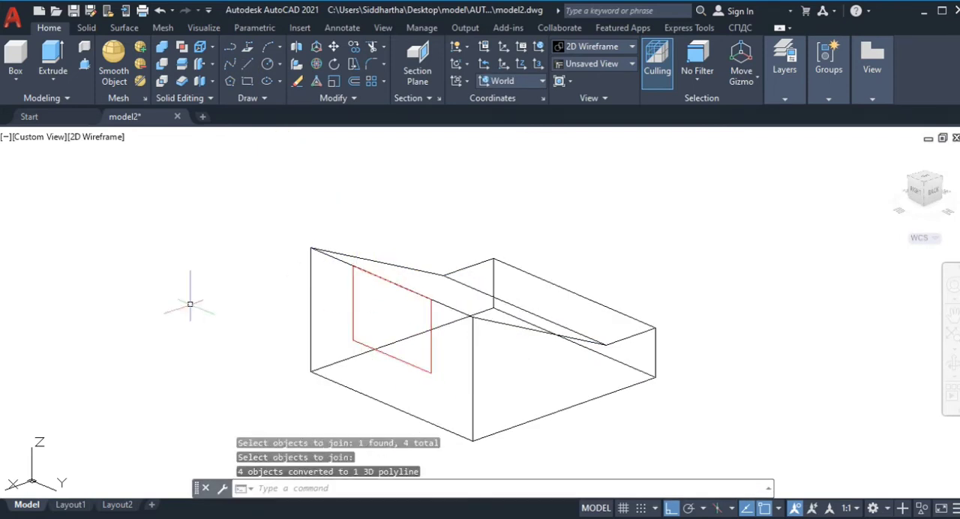
Step: Set the joined rectangle's colour to ByLayer and switch the visual style to Shaded
{"action": "key", "text": "ctrl+1"}
{"action": "left_click", "coordinate": [352, 330]}
{"action": "left_click", "coordinate": [298, 88]}
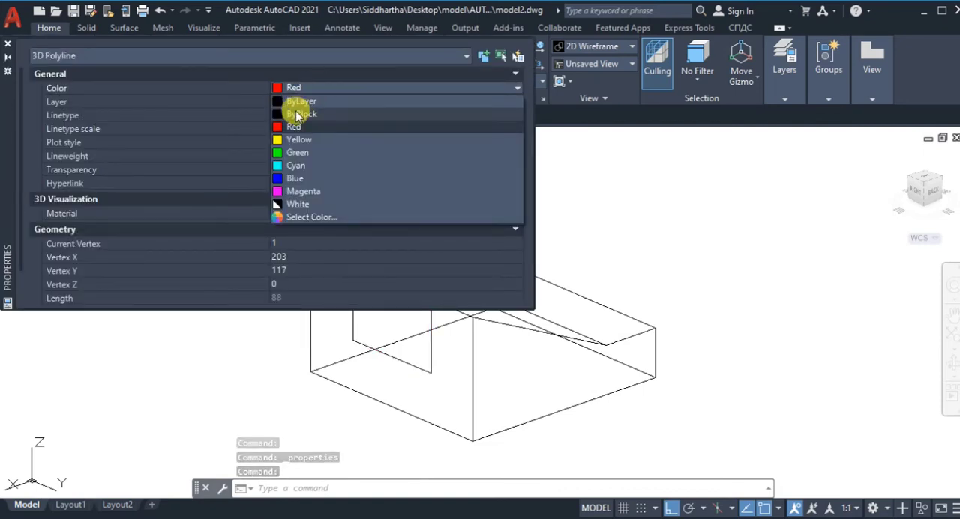
{"action": "left_click", "coordinate": [300, 103]}
{"action": "left_click", "coordinate": [7, 45]}
{"action": "left_click", "coordinate": [707, 268]}
{"action": "key", "text": "Escape"}
{"action": "left_click", "coordinate": [65, 137]}
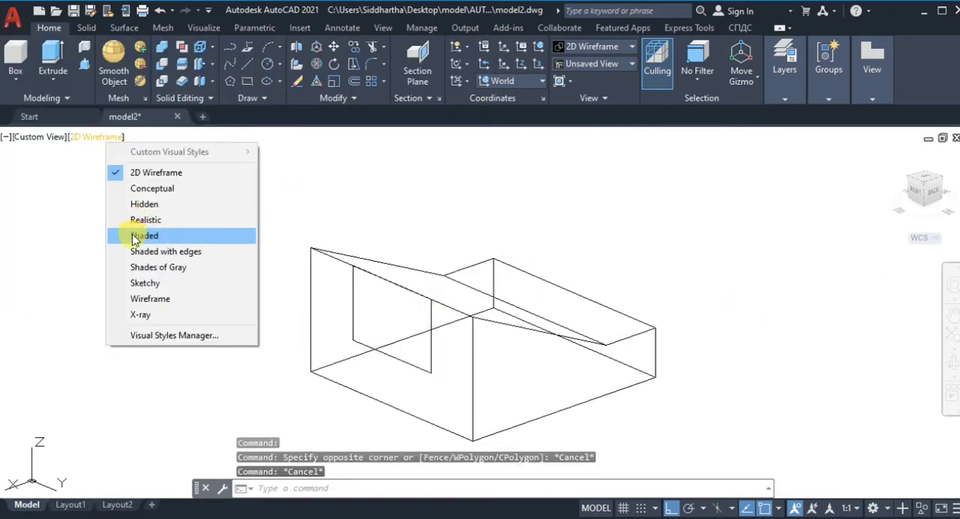
{"action": "left_click", "coordinate": [133, 353]}
{"action": "left_click", "coordinate": [150, 83]}
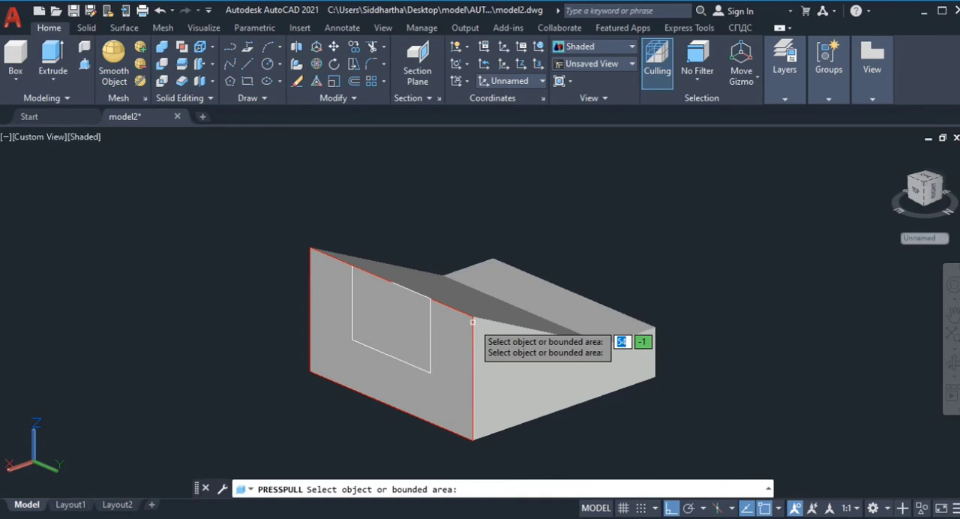
{"action": "left_click", "coordinate": [298, 82]}
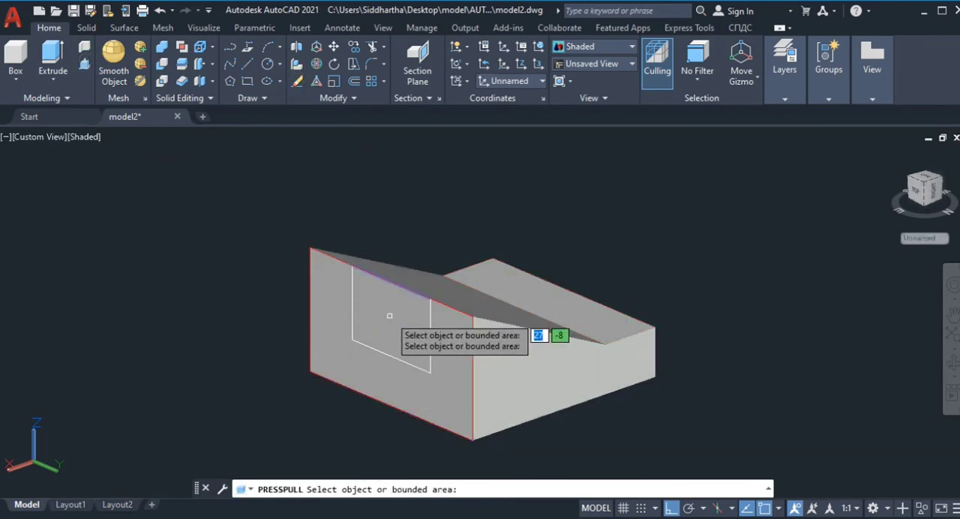
{"action": "left_click", "coordinate": [403, 290]}
{"action": "key", "text": "Escape"}
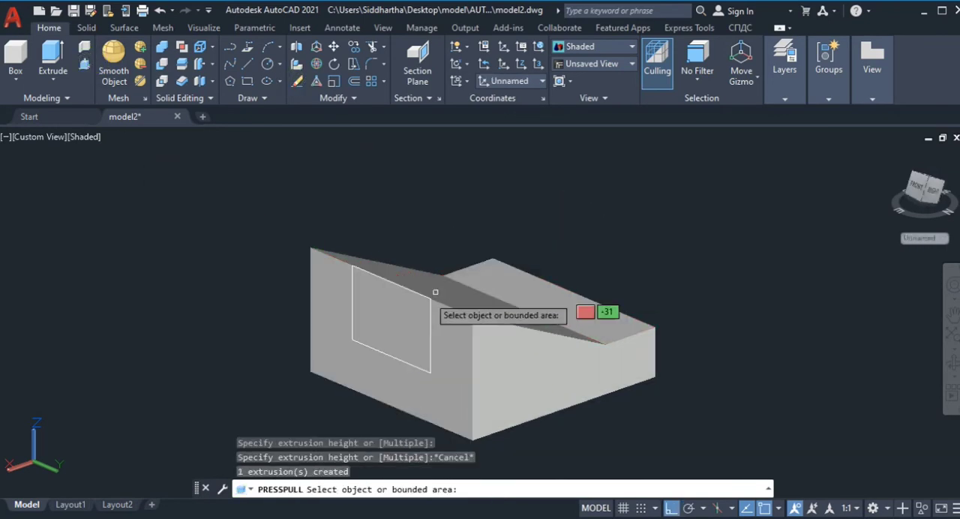
{"action": "key", "text": "Escape"}
Step: With nothing selected, set the current object colour to ByBlock in the properties
{"action": "key", "text": "ctrl+1"}
{"action": "left_click", "coordinate": [484, 90]}
{"action": "left_click", "coordinate": [487, 88]}
{"action": "left_click", "coordinate": [484, 112]}
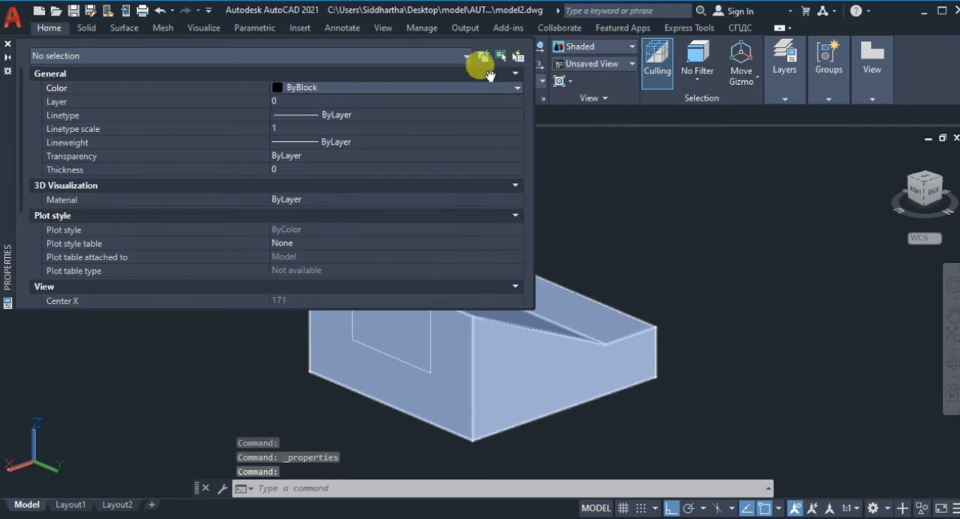
{"action": "left_click", "coordinate": [9, 44]}
Step: Presspull the rectangle on the tall back face through the block to cut a channel between the two sloped sides
{"action": "left_click", "coordinate": [84, 65]}
{"action": "left_click", "coordinate": [391, 287]}
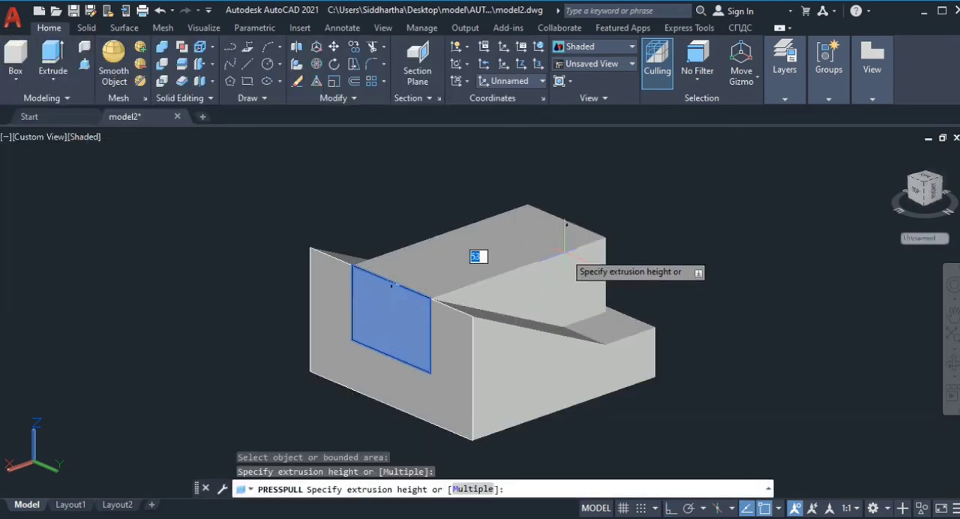
{"action": "left_click", "coordinate": [592, 262]}
{"action": "left_click", "coordinate": [415, 296]}
{"action": "key", "text": "Escape"}
Step: Erase the leftover rectangle outline at the back opening of the channel
{"action": "left_click", "coordinate": [300, 82]}
{"action": "left_click", "coordinate": [394, 283]}
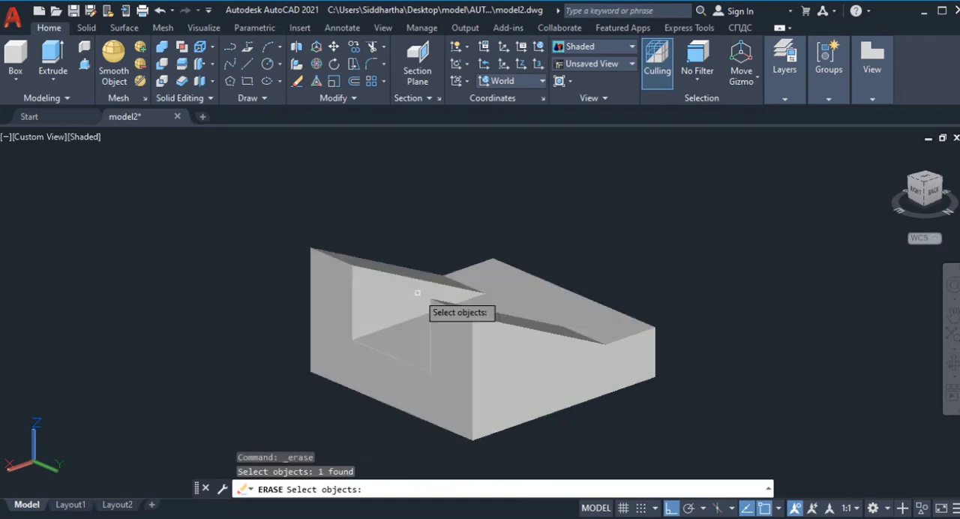
{"action": "left_click", "coordinate": [420, 292]}
{"action": "key", "text": "Return"}
Step: Return the model to the home view and save the drawing
{"action": "left_click", "coordinate": [893, 153]}
{"action": "left_click", "coordinate": [924, 238]}
{"action": "right_click", "coordinate": [917, 238]}
{"action": "left_click", "coordinate": [839, 266]}
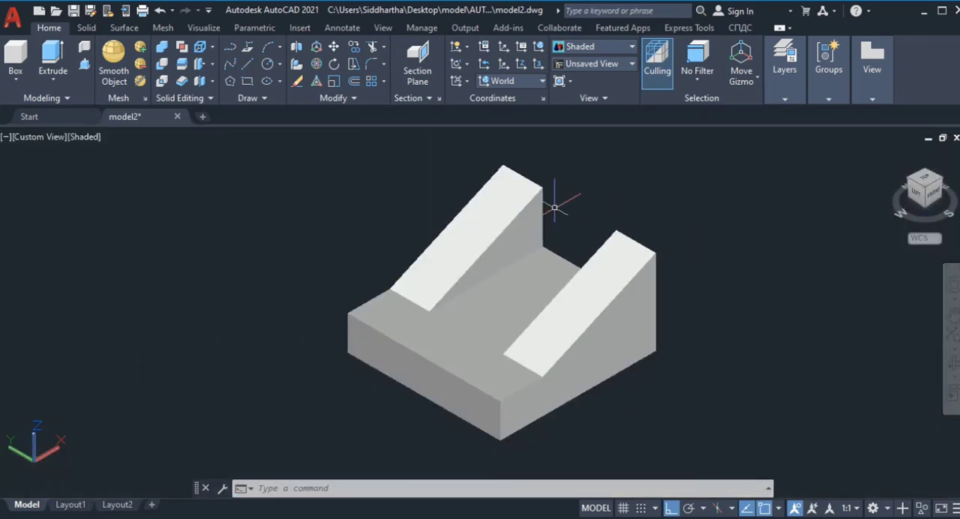
{"action": "left_click", "coordinate": [893, 156]}
{"action": "key", "text": "ctrl+s"}
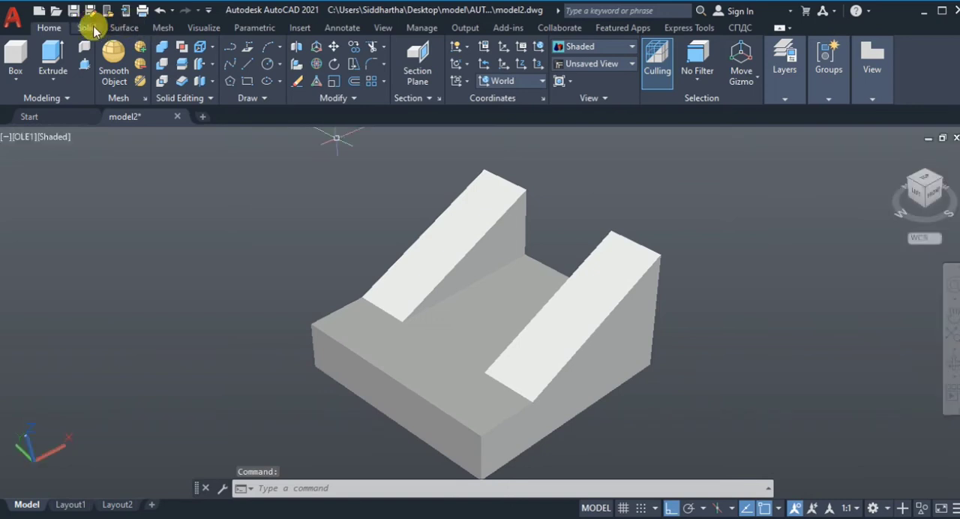
Step: Set the coordinate system to Top and switch the visual style to 2D Wireframe
{"action": "left_click", "coordinate": [91, 29]}
{"action": "left_click", "coordinate": [135, 29]}
{"action": "left_click", "coordinate": [204, 28]}
{"action": "left_click", "coordinate": [140, 81]}
{"action": "left_click", "coordinate": [136, 112]}
{"action": "scroll", "coordinate": [508, 250], "scroll_direction": "down", "scroll_amount": 2}
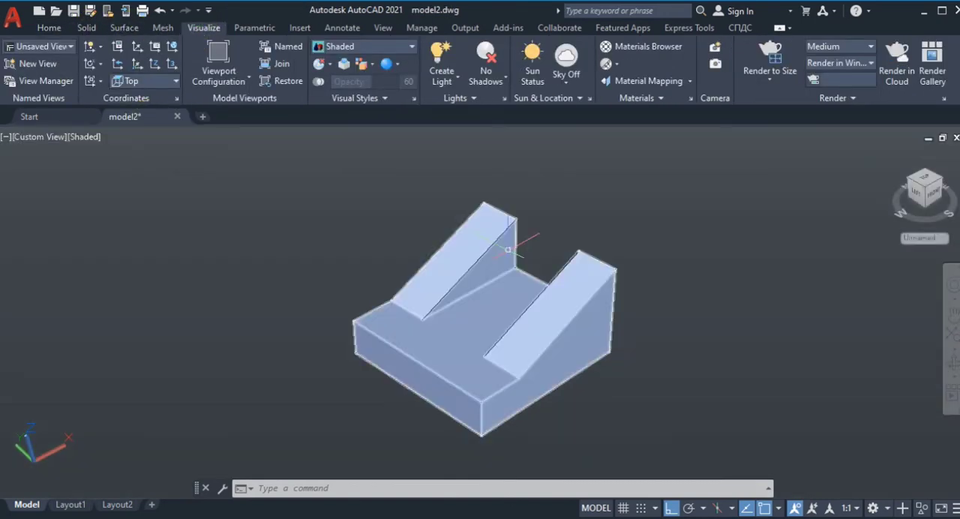
{"action": "left_click", "coordinate": [82, 136]}
{"action": "left_click", "coordinate": [98, 153]}
{"action": "scroll", "coordinate": [622, 213], "scroll_direction": "up", "scroll_amount": 3}
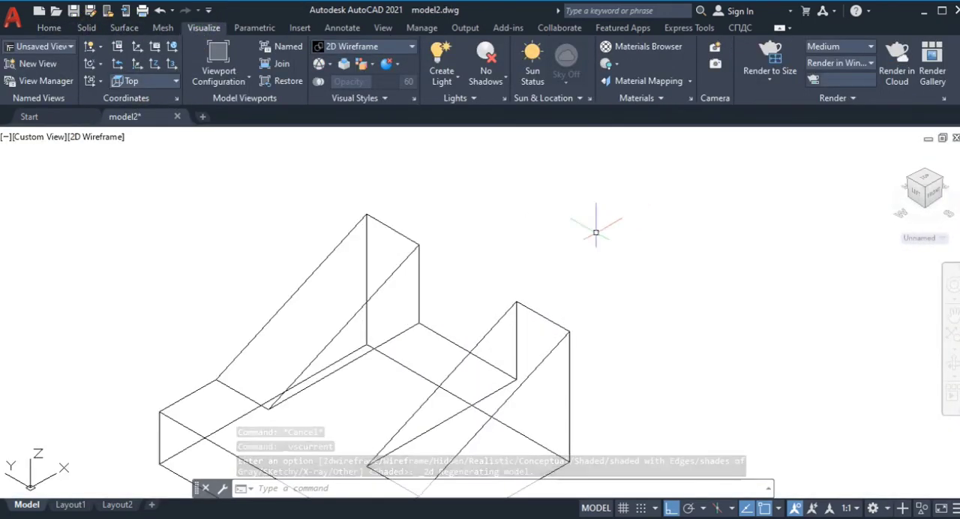
Step: Beside the block, start a line outline with consecutive perpendicular segments of 20, 54 and 20
{"action": "left_click", "coordinate": [49, 30]}
{"action": "type", "text": "line"}
{"action": "key", "text": "Return"}
{"action": "middle_click_drag", "start_coordinate": [570, 150], "coordinate": [562, 172]}
{"action": "left_click", "coordinate": [568, 178]}
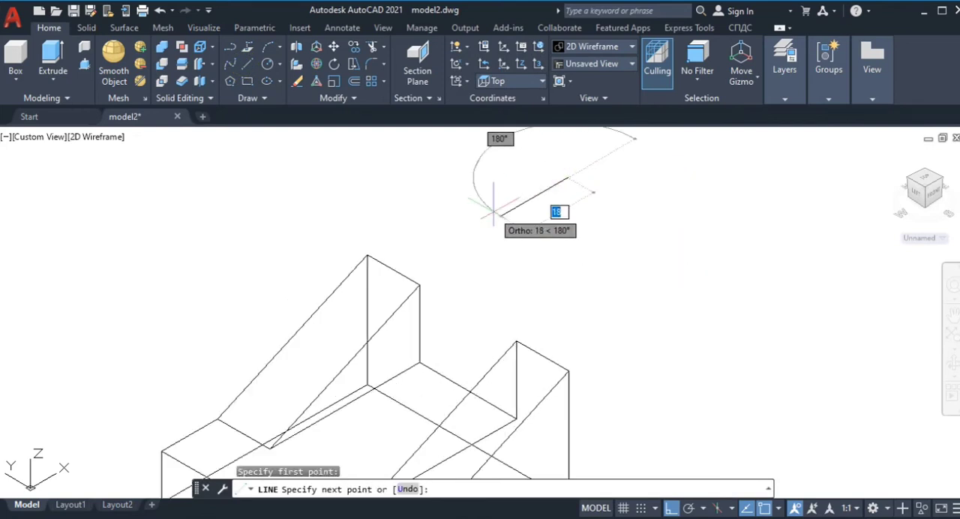
{"action": "type", "text": "20"}
{"action": "key", "text": "Return"}
{"action": "type", "text": "54"}
{"action": "key", "text": "Return"}
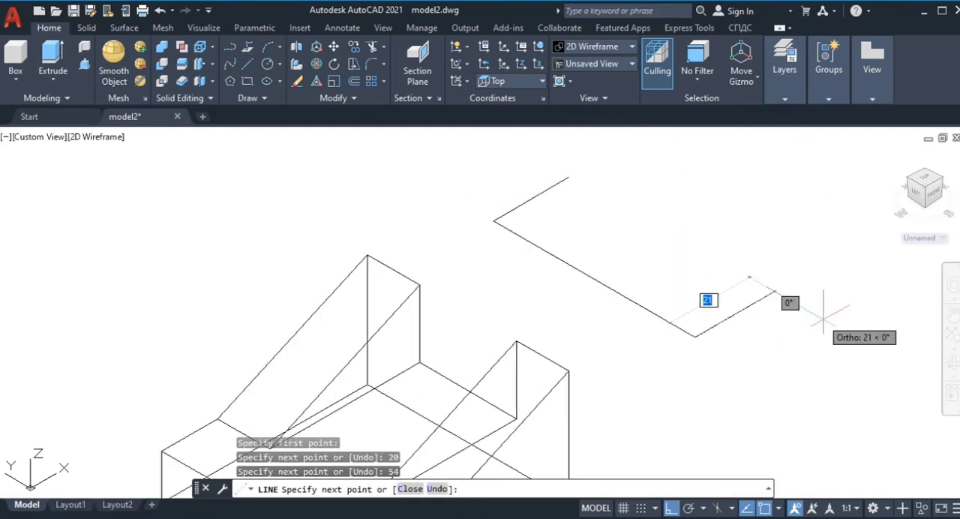
{"action": "type", "text": "20"}
{"action": "key", "text": "Return"}
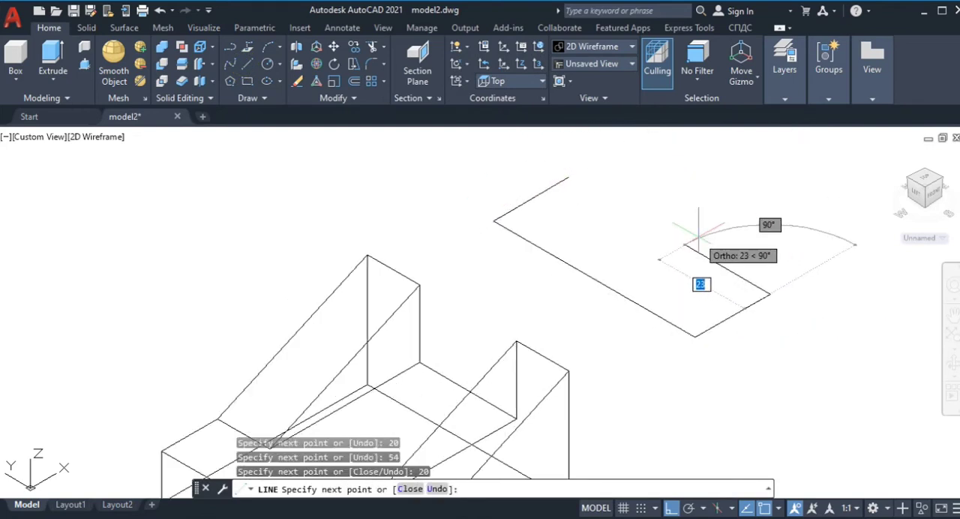
Step: Continue the outline with 20, 12 inward and 14 to form the notch, and close it with the 20-wide second arm
{"action": "type", "text": "20"}
{"action": "key", "text": "Return"}
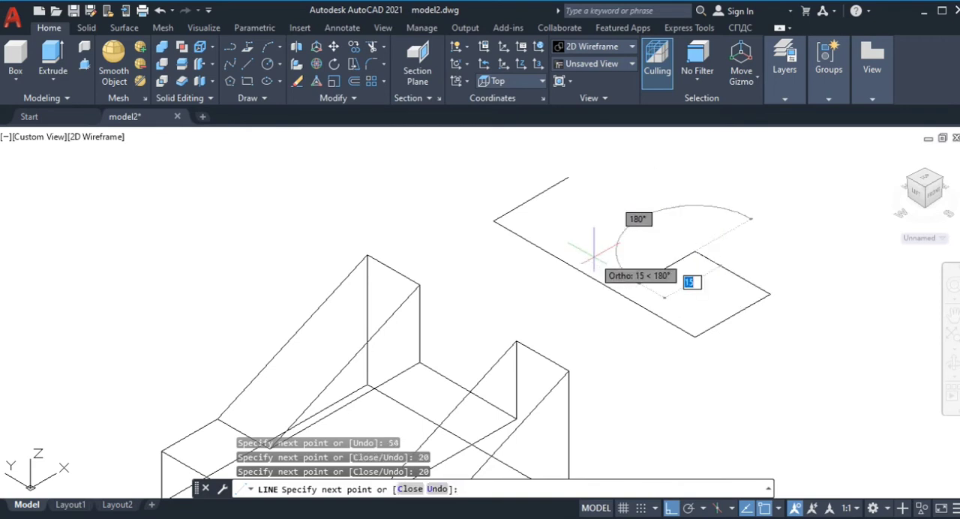
{"action": "type", "text": "12"}
{"action": "key", "text": "Return"}
{"action": "type", "text": "14"}
{"action": "key", "text": "Return"}
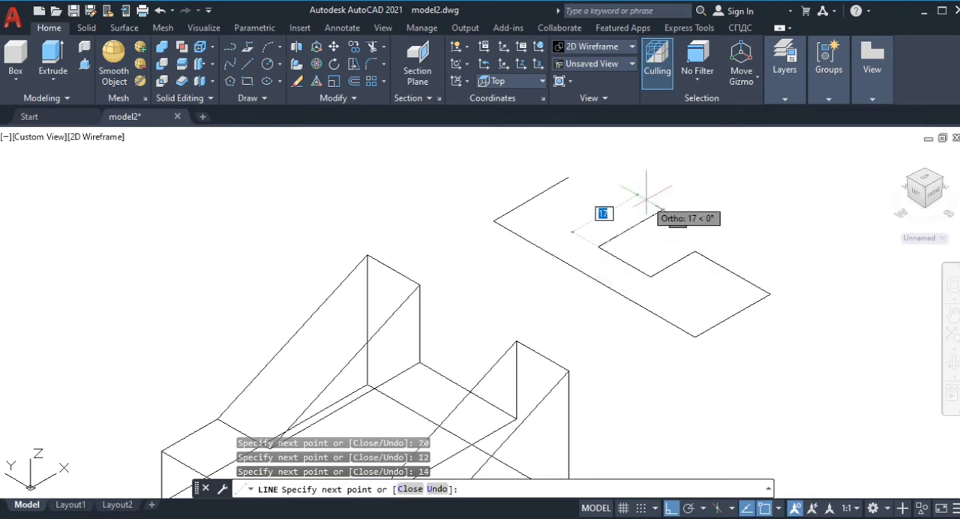
{"action": "type", "text": "20"}
{"action": "key", "text": "Return"}
Step: Join all lines of the notched outline into one closed profile
{"action": "key", "text": "Return"}
{"action": "type", "text": "join"}
{"action": "key", "text": "Return"}
{"action": "left_click", "coordinate": [797, 360]}
{"action": "left_click", "coordinate": [720, 215]}
Step: Extrude the notched profile downward to a height of 35 as a solid
{"action": "key", "text": "Return"}
{"action": "left_click", "coordinate": [53, 56]}
{"action": "left_click", "coordinate": [618, 293]}
{"action": "key", "text": "Return"}
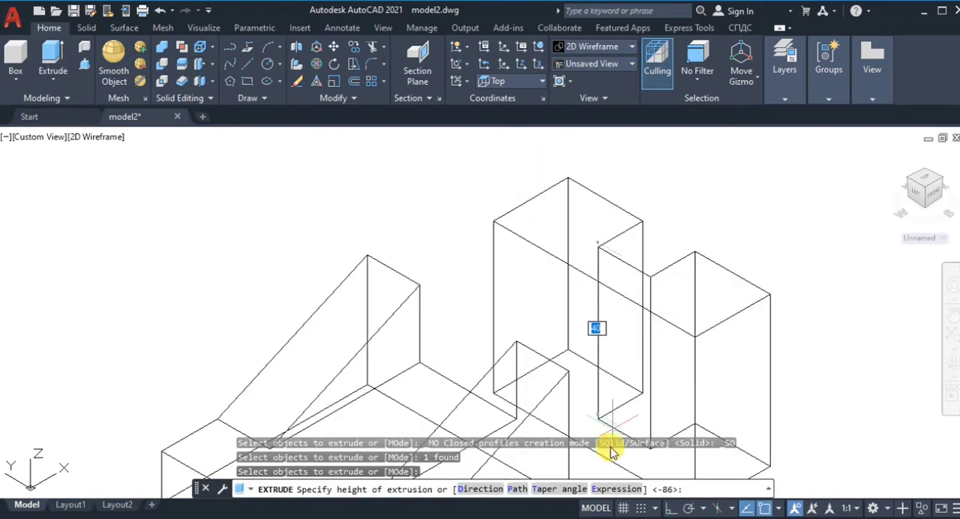
{"action": "type", "text": "35"}
{"action": "key", "text": "Return"}
{"action": "scroll", "coordinate": [360, 168], "scroll_direction": "down", "scroll_amount": 2}
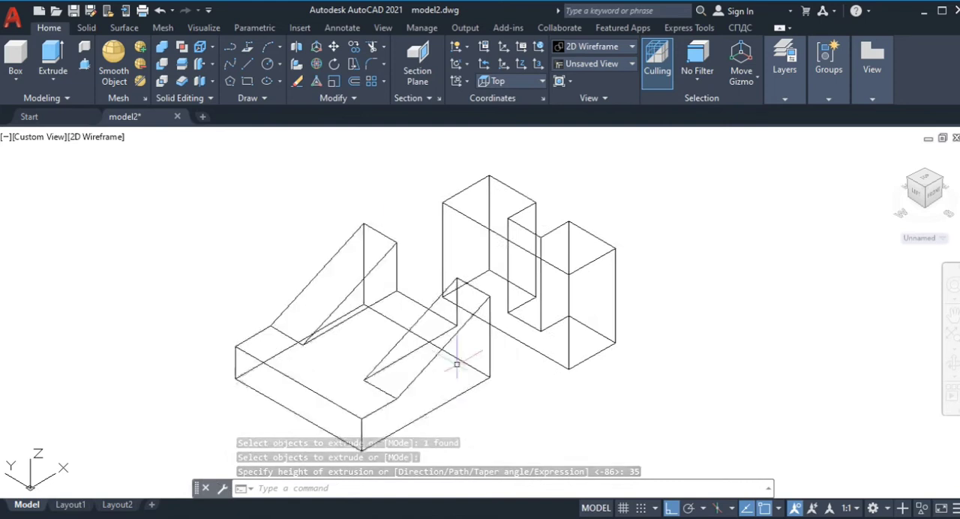
Step: Move the notched solid by its lower front corner onto the lower corner of the sloped block's tall back face
{"action": "scroll", "coordinate": [459, 354], "scroll_direction": "up", "scroll_amount": 2}
{"action": "left_click", "coordinate": [332, 47]}
{"action": "left_click", "coordinate": [635, 315]}
{"action": "key", "text": "Return"}
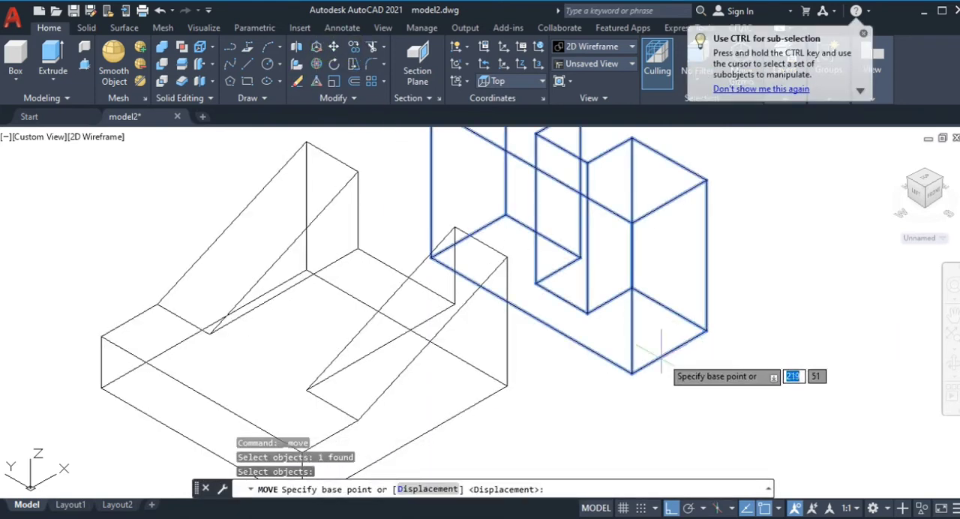
{"action": "left_click", "coordinate": [632, 371]}
{"action": "left_click", "coordinate": [508, 384]}
{"action": "scroll", "coordinate": [368, 309], "scroll_direction": "down", "scroll_amount": 2}
Step: Union the notched solid and the sloped block into one solid
{"action": "type", "text": "union"}
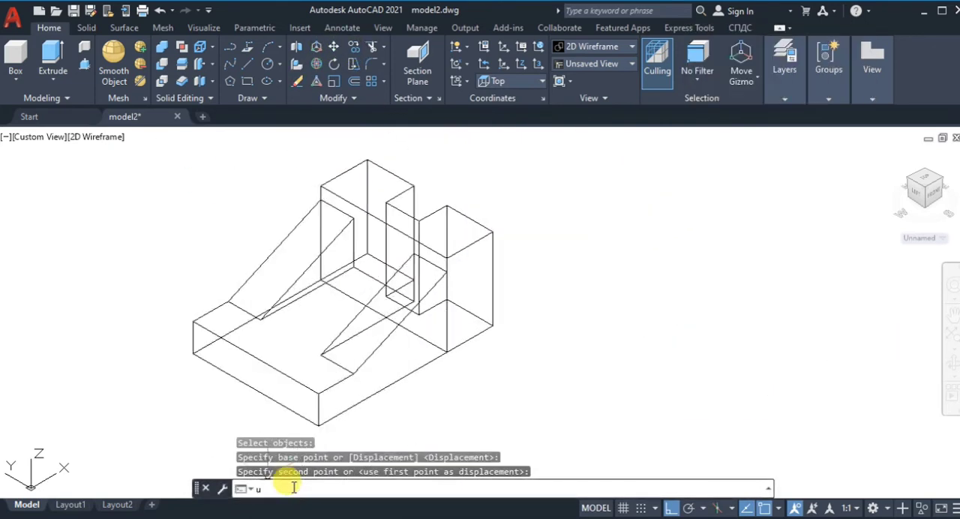
{"action": "key", "text": "Return"}
{"action": "left_click", "coordinate": [389, 205]}
{"action": "left_click", "coordinate": [321, 234]}
{"action": "key", "text": "Return"}
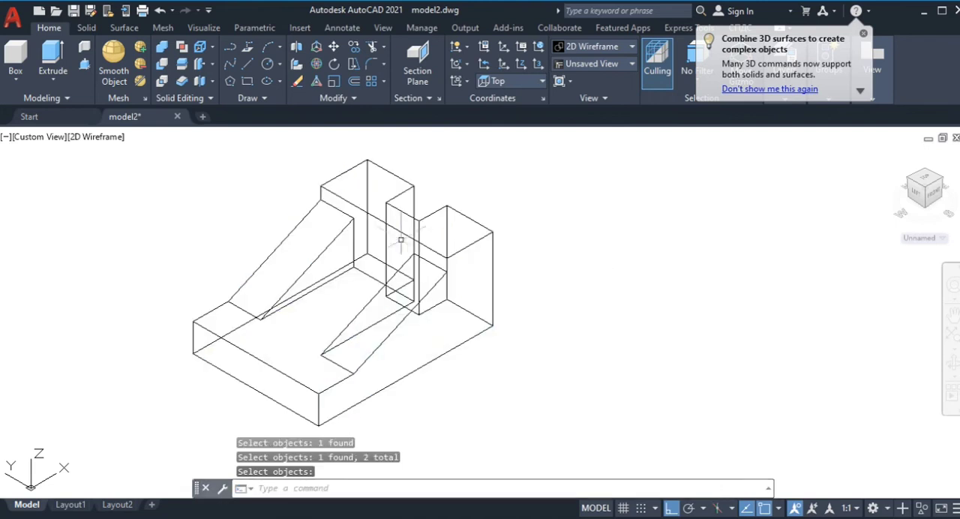
Step: Show the finished model in the Realistic visual style from the home view and save the drawing
{"action": "left_click", "coordinate": [96, 136]}
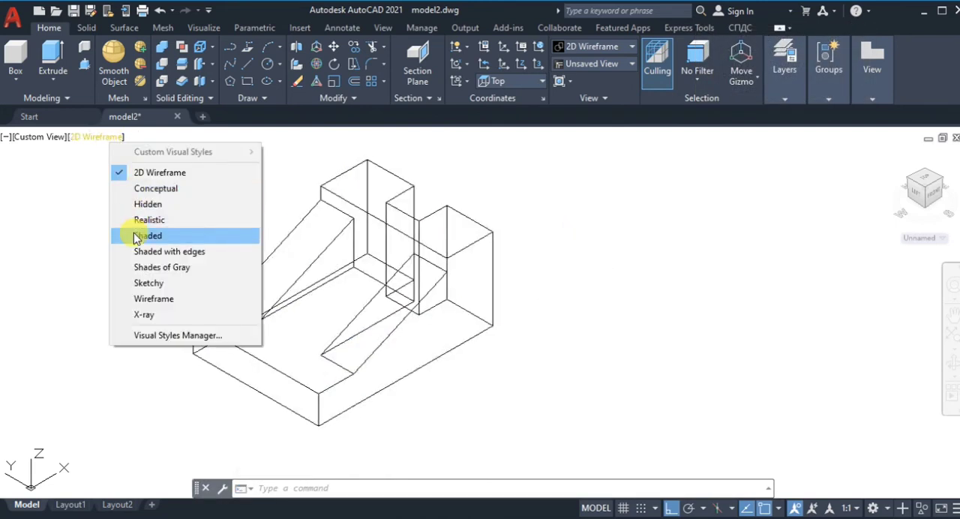
{"action": "left_click", "coordinate": [144, 221]}
{"action": "left_click", "coordinate": [925, 189]}
{"action": "key", "text": "ctrl+s"}
Step: Open Layout1 and delete its default viewport
{"action": "left_click", "coordinate": [64, 509]}
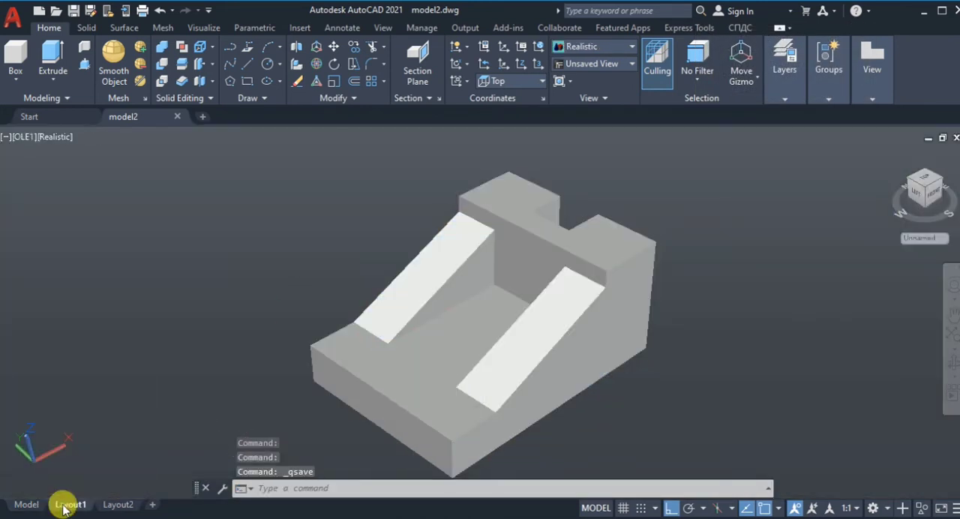
{"action": "left_click", "coordinate": [369, 181]}
{"action": "key", "text": "Delete"}
Step: Modify the page setup of Layout1, using ISO A4 paper in landscape orientation with no plotter
{"action": "right_click", "coordinate": [66, 507]}
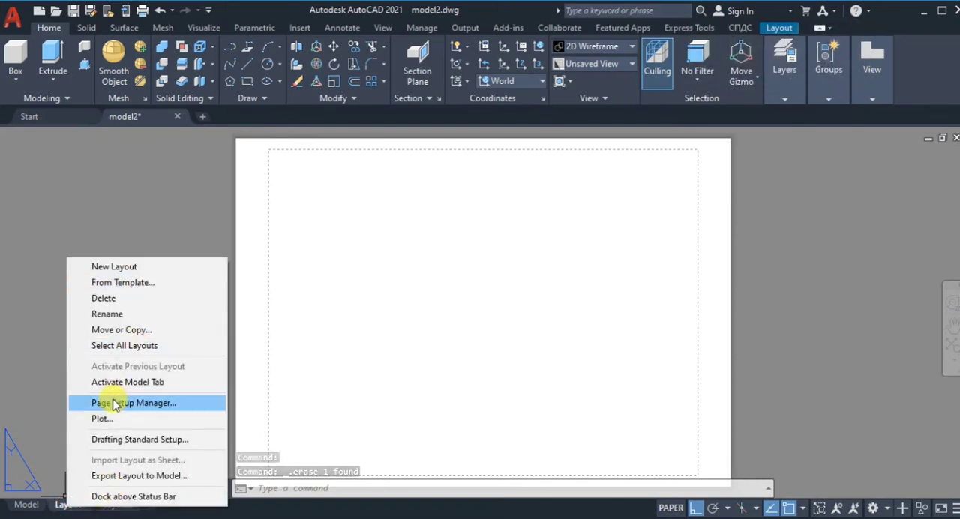
{"action": "left_click", "coordinate": [90, 400]}
{"action": "left_click", "coordinate": [593, 240]}
{"action": "left_click", "coordinate": [478, 162]}
{"action": "left_click", "coordinate": [614, 401]}
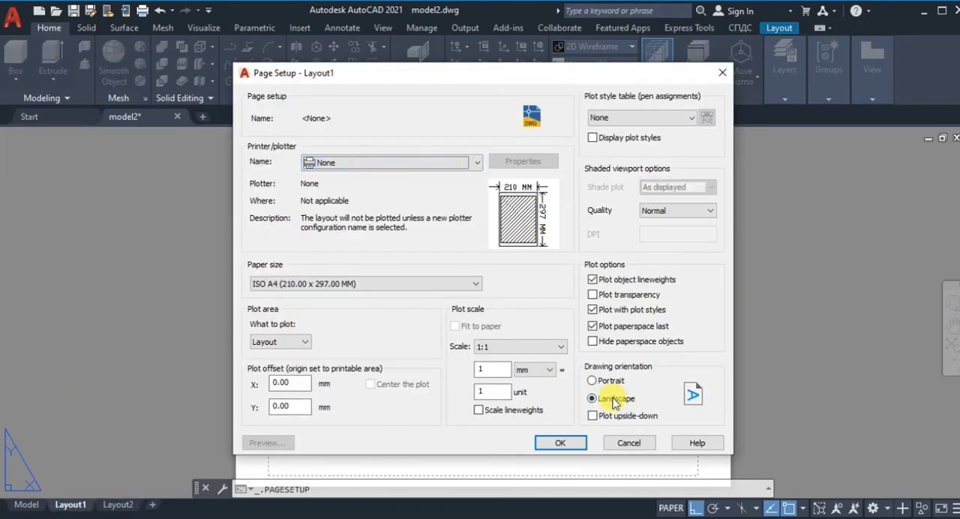
{"action": "left_click", "coordinate": [559, 442]}
{"action": "left_click", "coordinate": [550, 414]}
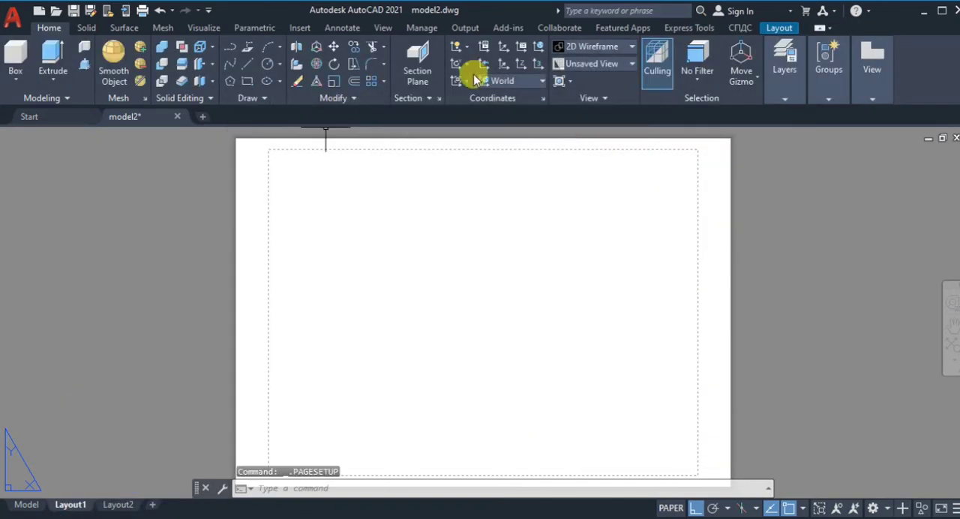
Step: Draw a rectangular border along the dashed printable area of the sheet
{"action": "left_click", "coordinate": [247, 78]}
{"action": "left_click", "coordinate": [267, 150]}
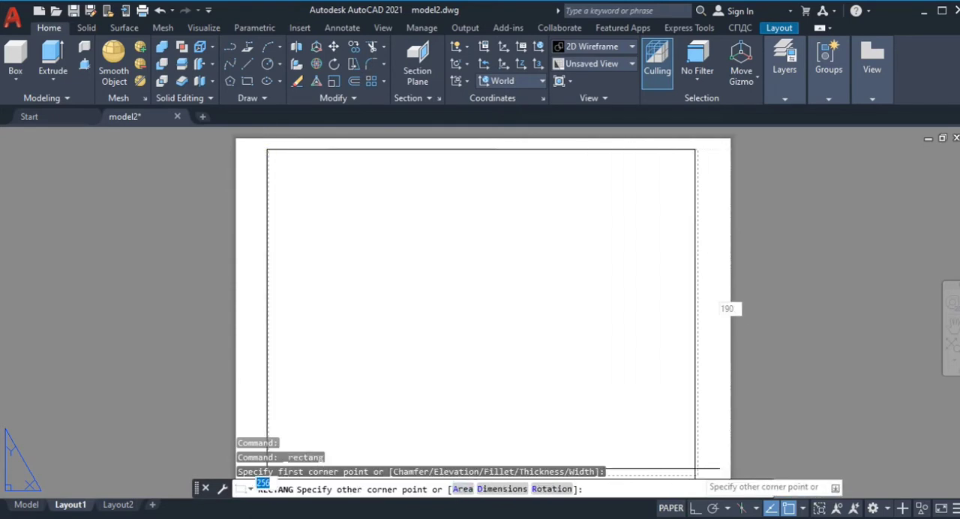
{"action": "left_click", "coordinate": [697, 476]}
{"action": "scroll", "coordinate": [570, 374], "scroll_direction": "up", "scroll_amount": 2}
{"action": "scroll", "coordinate": [555, 367], "scroll_direction": "down", "scroll_amount": 2}
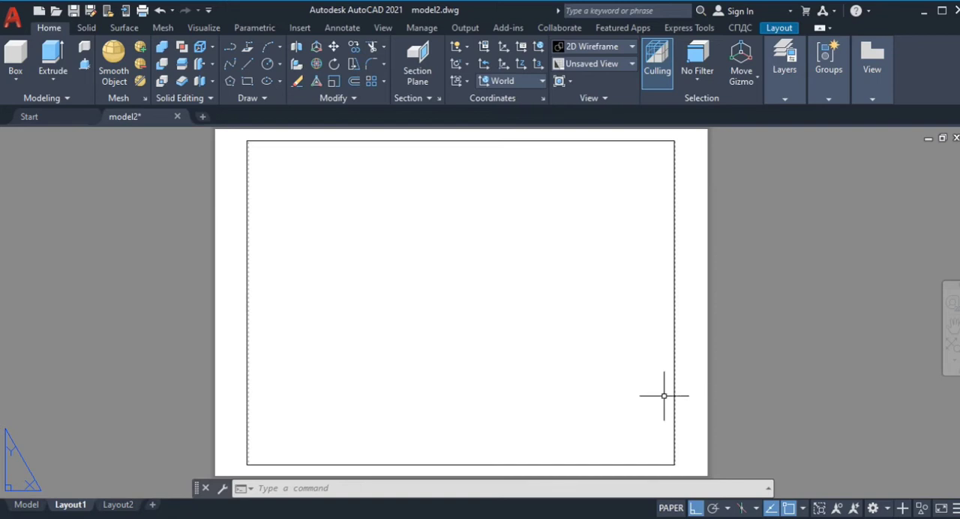
Step: Draw the title block outline from the border's lower corner with line segments of 85, 30 up and 85 back
{"action": "left_click", "coordinate": [250, 66]}
{"action": "left_click", "coordinate": [658, 464]}
{"action": "type", "text": "85"}
{"action": "key", "text": "Return"}
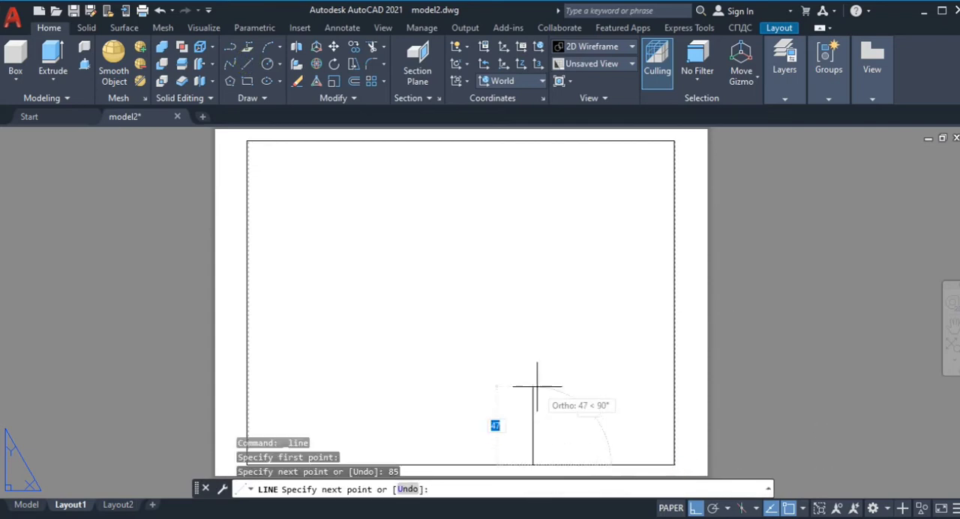
{"action": "type", "text": "30"}
{"action": "key", "text": "Return"}
{"action": "type", "text": "85"}
{"action": "key", "text": "Return"}
{"action": "key", "text": "Escape"}
{"action": "scroll", "coordinate": [624, 460], "scroll_direction": "up", "scroll_amount": 5}
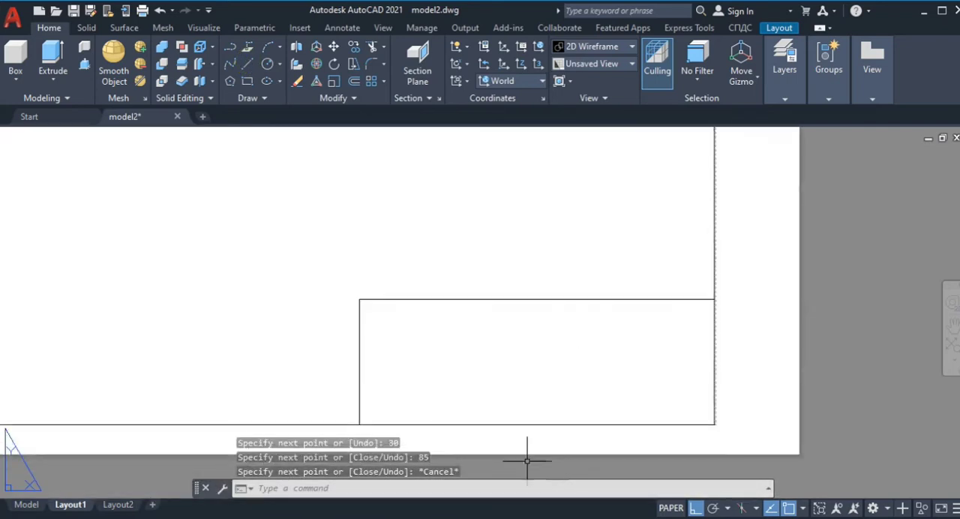
Step: Offset the title block's upper line downward repeatedly by 5 to divide the block into six equal rows
{"action": "left_click", "coordinate": [354, 81]}
{"action": "type", "text": "5"}
{"action": "key", "text": "Return"}
{"action": "left_click", "coordinate": [529, 205]}
{"action": "left_click", "coordinate": [530, 242]}
{"action": "left_click", "coordinate": [537, 238]}
{"action": "left_click", "coordinate": [538, 264]}
{"action": "left_click", "coordinate": [538, 271]}
{"action": "left_click", "coordinate": [538, 289]}
{"action": "left_click", "coordinate": [540, 304]}
{"action": "left_click", "coordinate": [543, 325]}
{"action": "left_click", "coordinate": [543, 337]}
{"action": "left_click", "coordinate": [544, 358]}
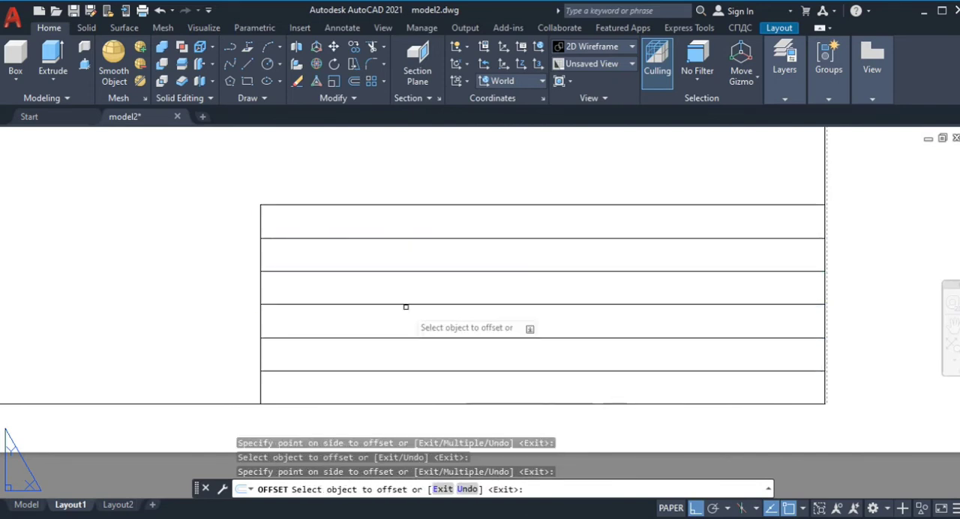
Step: Offset the title block's outer vertical line inward by 65 to form a narrow column beside the border
{"action": "left_click", "coordinate": [352, 81]}
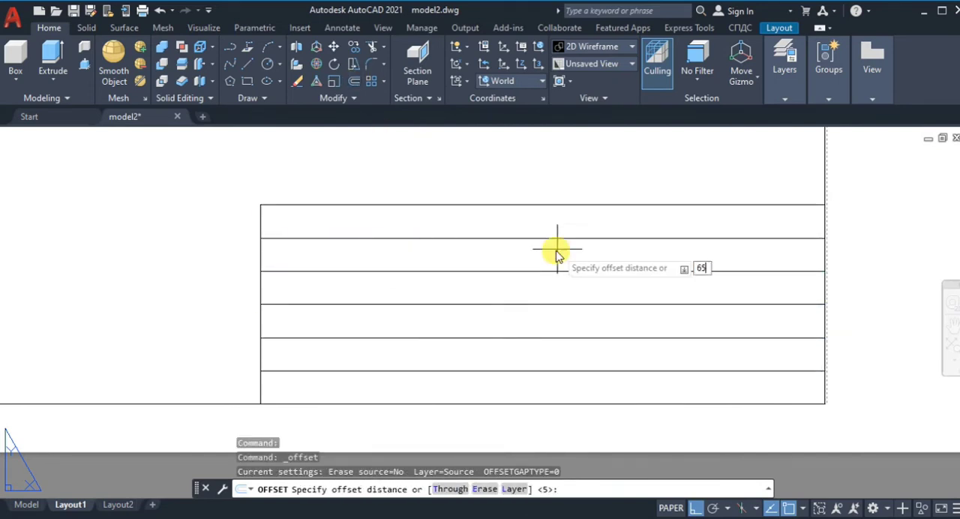
{"action": "type", "text": "65"}
{"action": "key", "text": "Return"}
{"action": "left_click", "coordinate": [260, 252]}
{"action": "left_click", "coordinate": [472, 247]}
Step: Trim the column divider out of the top row, merge the narrow column's cells below it in pairs, and save the drawing
{"action": "left_click", "coordinate": [372, 46]}
{"action": "left_click", "coordinate": [736, 338]}
{"action": "left_click", "coordinate": [724, 272]}
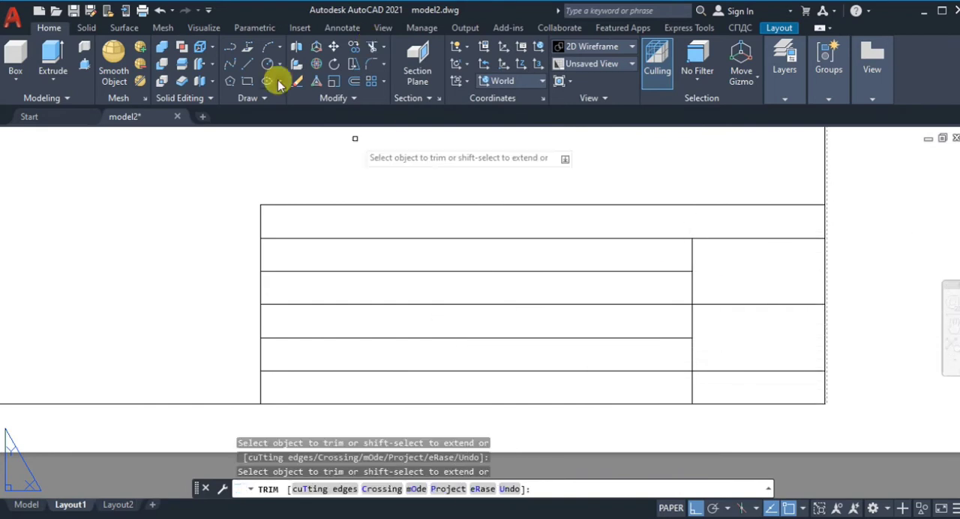
{"action": "key", "text": "Escape"}
{"action": "key", "text": "ctrl+s"}
Step: Add the multiline text NAME OF THE ORGANIZATION in the title block's top row
{"action": "type", "text": "mt"}
{"action": "key", "text": "Return"}
{"action": "left_click", "coordinate": [306, 221]}
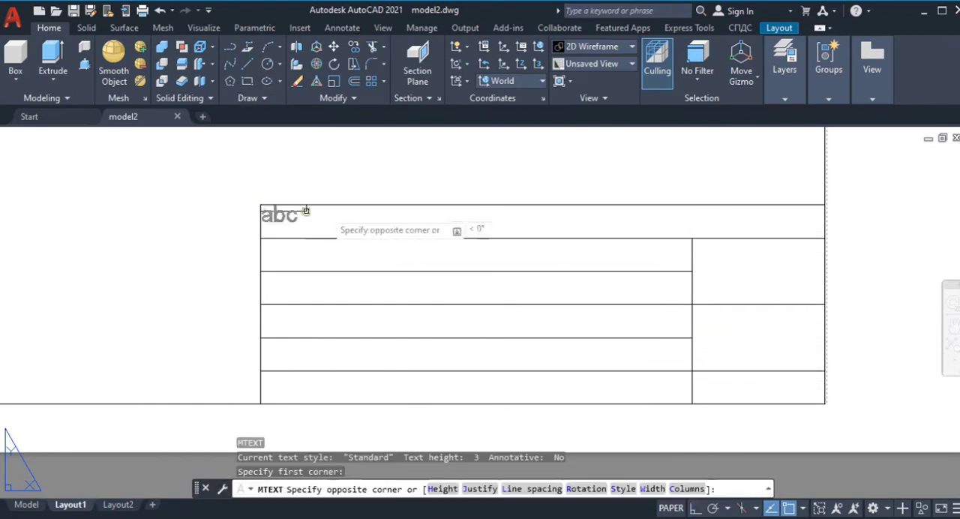
{"action": "left_click", "coordinate": [432, 224]}
{"action": "type", "text": "NAME"}
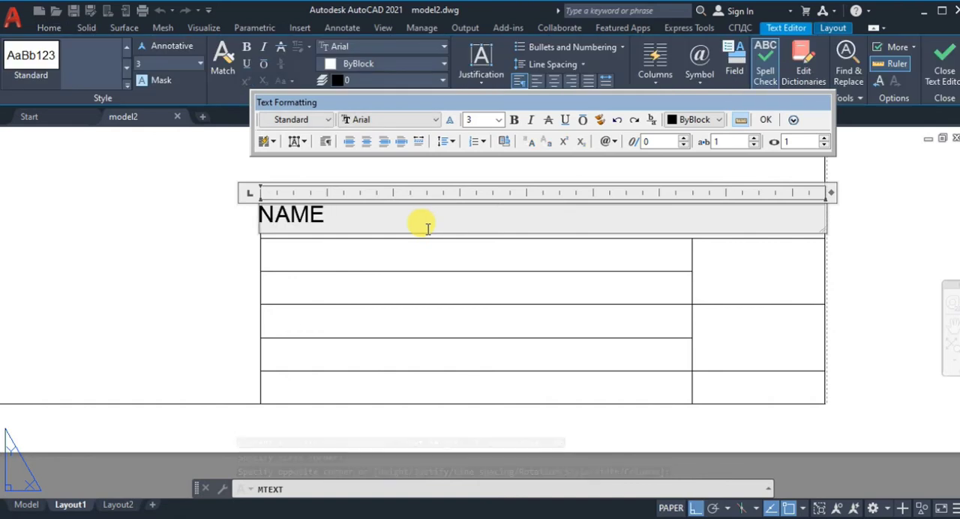
{"action": "type", "text": " OF THE ORGANIZATION"}
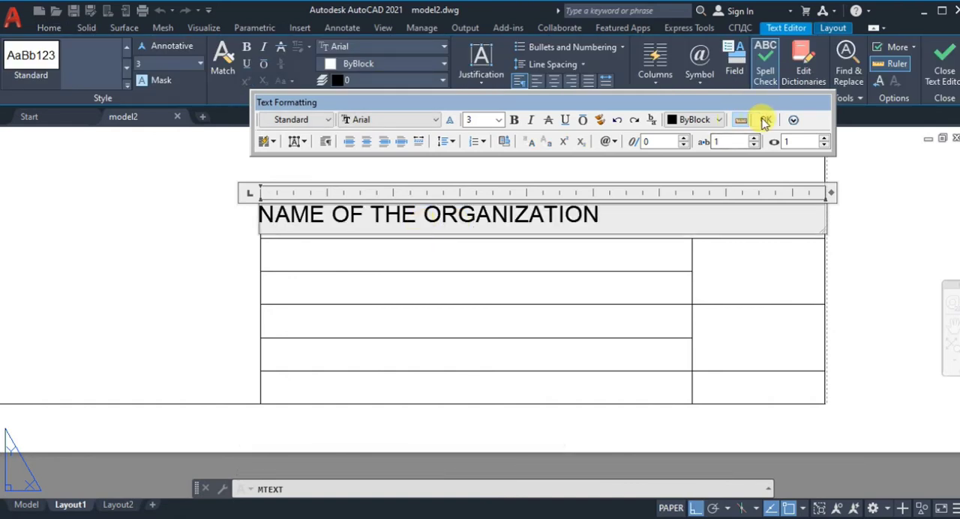
{"action": "left_click", "coordinate": [763, 120]}
Step: Move the NAME OF THE ORGANIZATION text with Ortho off so it sits inside its row, clear of the edges
{"action": "left_click", "coordinate": [268, 213]}
{"action": "left_click", "coordinate": [261, 205]}
{"action": "key", "text": "F8"}
{"action": "left_click", "coordinate": [282, 210]}
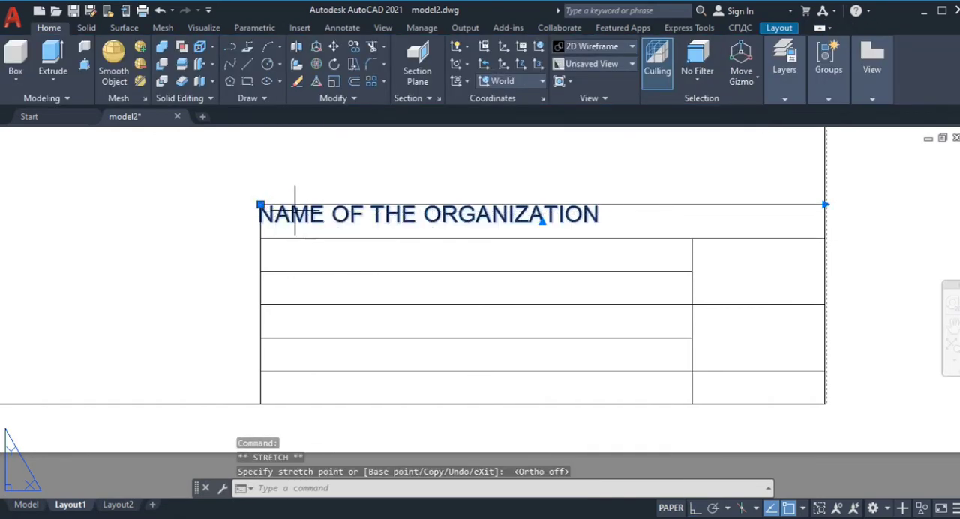
{"action": "left_click", "coordinate": [288, 214]}
Step: Add the multiline text NAME OF THE DRAWING in the second row and align it under the text above
{"action": "type", "text": "mt"}
{"action": "key", "text": "Return"}
{"action": "left_click", "coordinate": [261, 239]}
{"action": "left_click", "coordinate": [631, 267]}
{"action": "type", "text": "NAME OF THE DRAWING"}
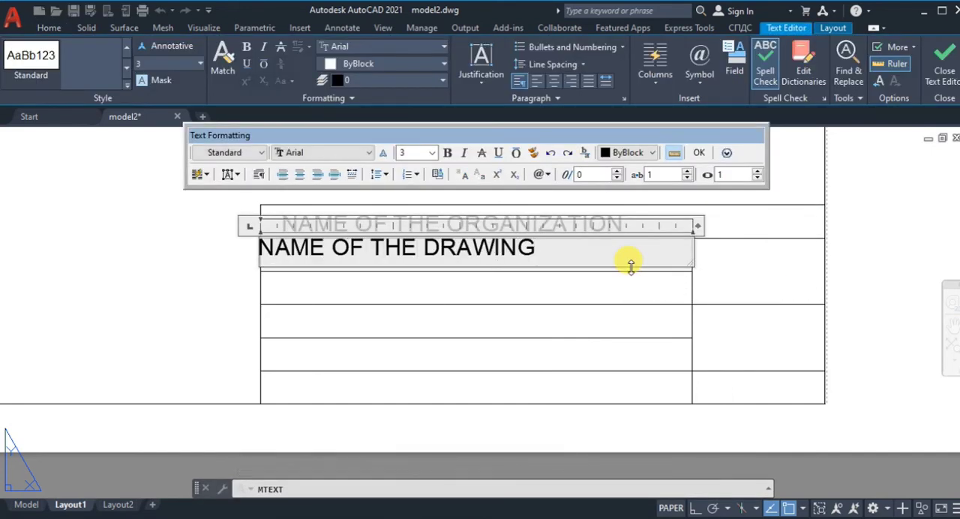
{"action": "left_click", "coordinate": [698, 152]}
{"action": "left_click", "coordinate": [269, 245]}
{"action": "left_click", "coordinate": [261, 239]}
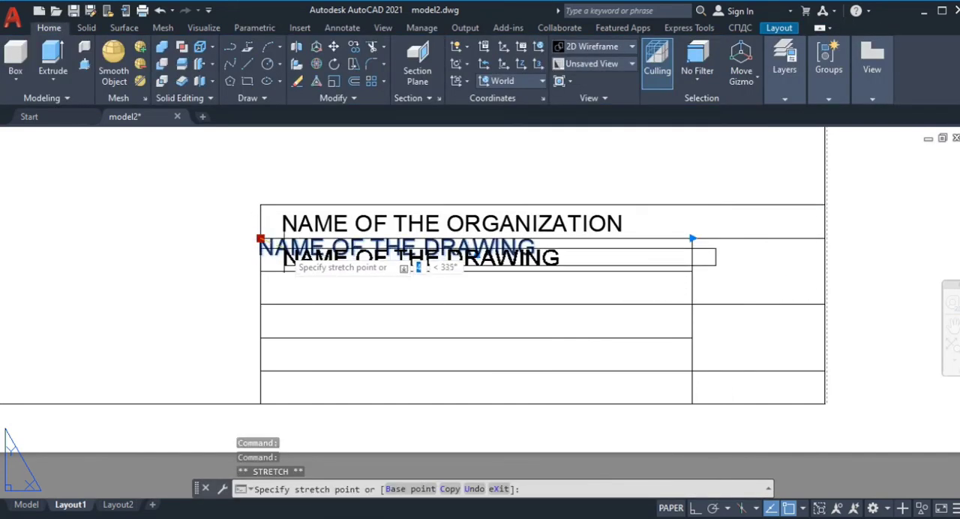
{"action": "left_click", "coordinate": [282, 247]}
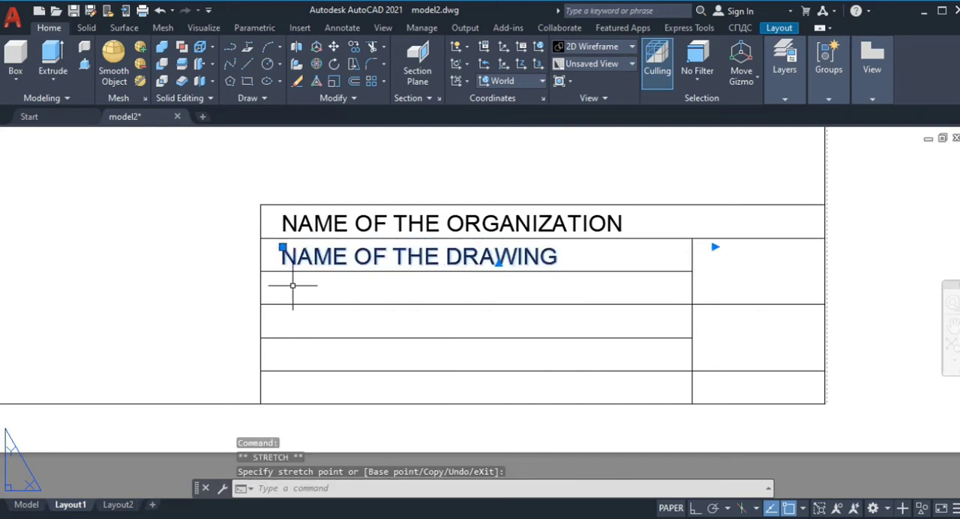
{"action": "key", "text": "Escape"}
Step: Add the multiline text DEPT in the third row and align it with the texts above
{"action": "type", "text": "mt"}
{"action": "key", "text": "Return"}
{"action": "left_click", "coordinate": [263, 272]}
{"action": "left_click", "coordinate": [556, 297]}
{"action": "type", "text": "DEPT"}
{"action": "left_click", "coordinate": [542, 323]}
{"action": "left_click", "coordinate": [276, 280]}
{"action": "left_click", "coordinate": [261, 271]}
{"action": "left_click", "coordinate": [282, 280]}
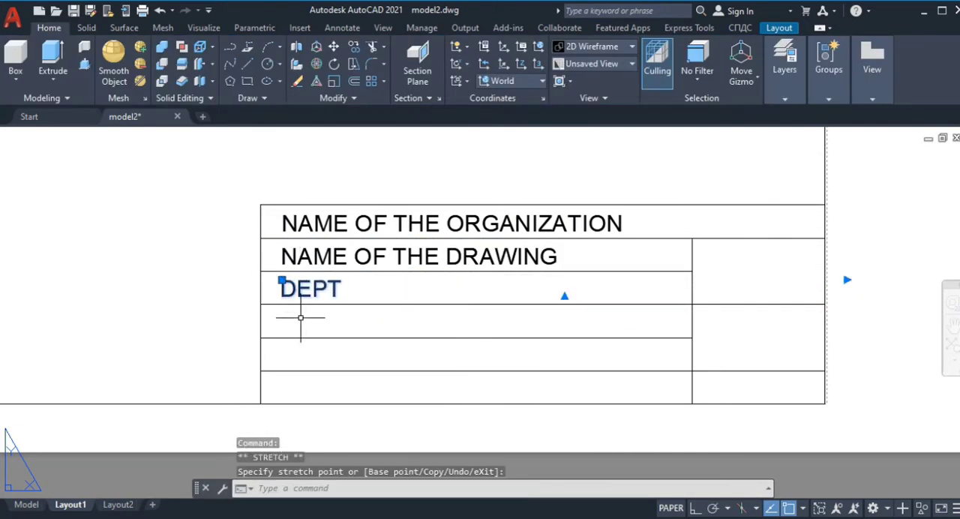
{"action": "key", "text": "Escape"}
Step: Add the multiline text DRAWING NO in the fourth row and align it with the texts above
{"action": "type", "text": "mt"}
{"action": "key", "text": "Return"}
{"action": "left_click", "coordinate": [261, 305]}
{"action": "left_click", "coordinate": [691, 339]}
{"action": "type", "text": "DR"}
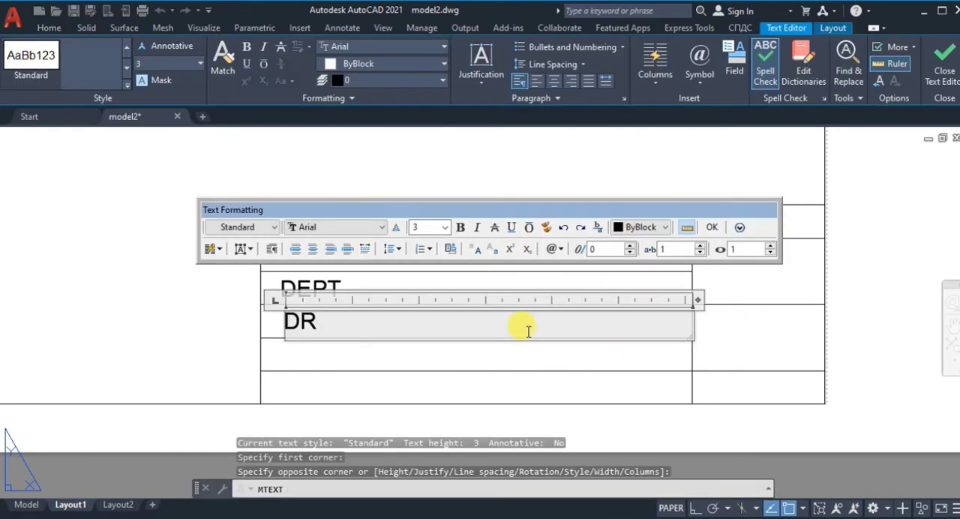
{"action": "type", "text": "AWING NO"}
{"action": "left_click", "coordinate": [712, 227]}
{"action": "left_click", "coordinate": [315, 321]}
{"action": "left_click", "coordinate": [284, 314]}
{"action": "left_click", "coordinate": [284, 314]}
Step: Add the multiline text SCALE in the fifth row and align it with the texts above
{"action": "type", "text": "mt"}
{"action": "key", "text": "Return"}
{"action": "left_click", "coordinate": [261, 338]}
{"action": "left_click", "coordinate": [508, 371]}
{"action": "type", "text": "SCALR"}
{"action": "key", "text": "BackSpace"}
{"action": "type", "text": "E"}
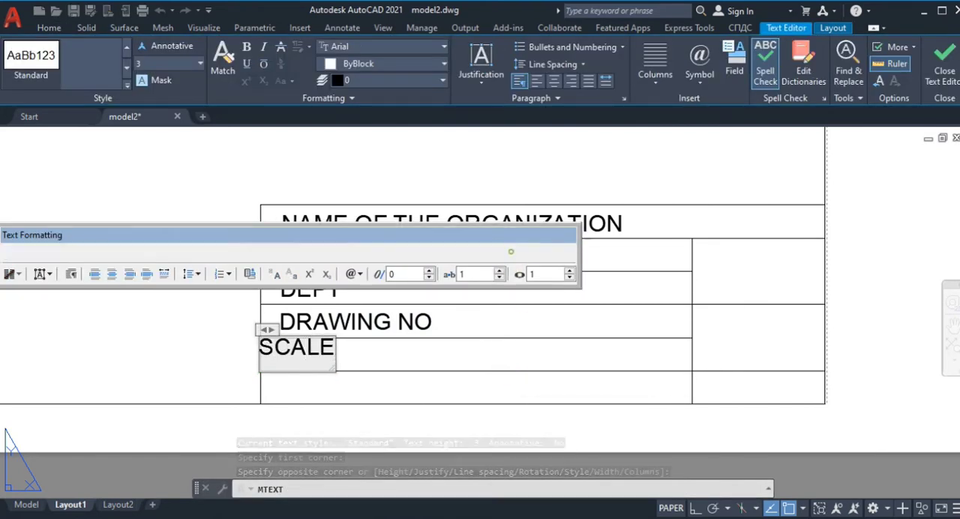
{"action": "left_click", "coordinate": [497, 252]}
{"action": "left_click", "coordinate": [292, 348]}
{"action": "left_click", "coordinate": [261, 339]}
{"action": "left_click", "coordinate": [261, 338]}
{"action": "left_click", "coordinate": [261, 338]}
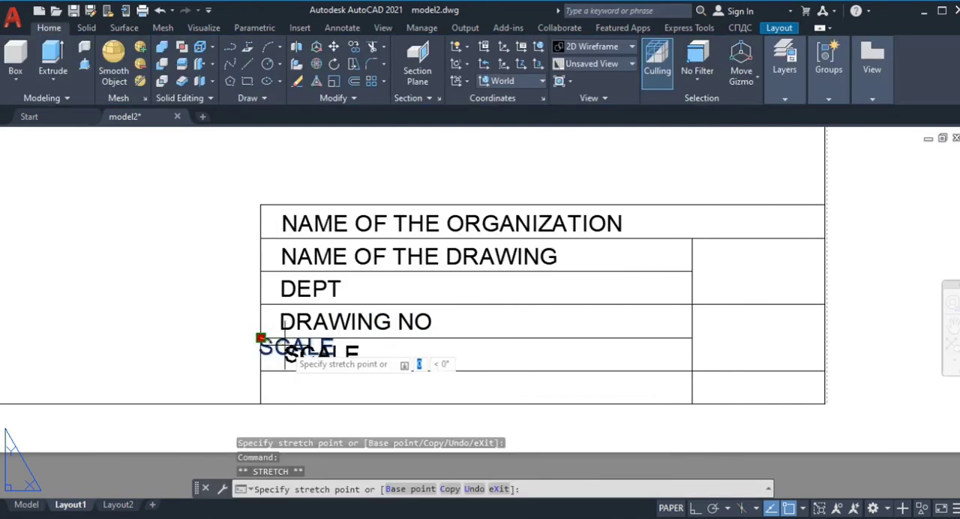
{"action": "left_click", "coordinate": [272, 343]}
{"action": "key", "text": "Escape"}
Step: Add DATE OF SUBMISSION in the bottom row, widen its text frame to fit one line, and align it with the texts above
{"action": "type", "text": "mt"}
{"action": "key", "text": "Return"}
{"action": "left_click", "coordinate": [283, 379]}
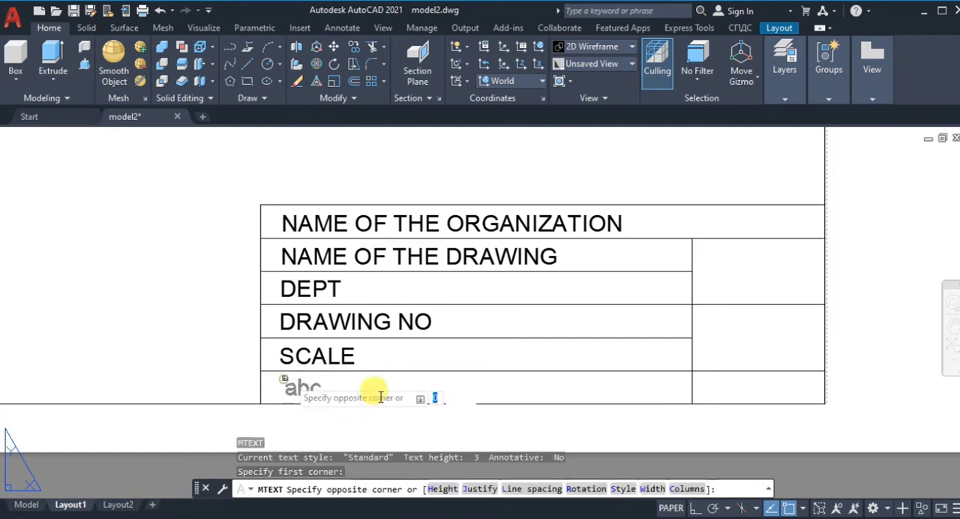
{"action": "left_click", "coordinate": [439, 392]}
{"action": "type", "text": "DATE OF SUBMISSION"}
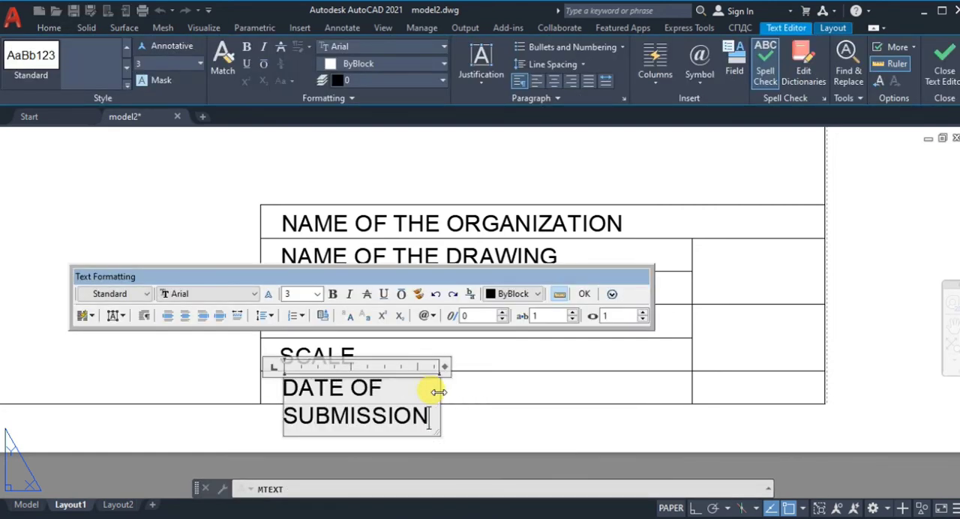
{"action": "left_click_drag", "start_coordinate": [440, 392], "coordinate": [578, 390]}
{"action": "left_click", "coordinate": [585, 294]}
{"action": "left_click", "coordinate": [315, 387]}
{"action": "left_click", "coordinate": [282, 380]}
{"action": "left_click", "coordinate": [280, 379]}
{"action": "key", "text": "Escape"}
Step: Add the text CHECKED BY in the bottom cell of the narrow column on one line with a text height of 2.4
{"action": "type", "text": "mt"}
{"action": "key", "text": "Return"}
{"action": "left_click", "coordinate": [710, 381]}
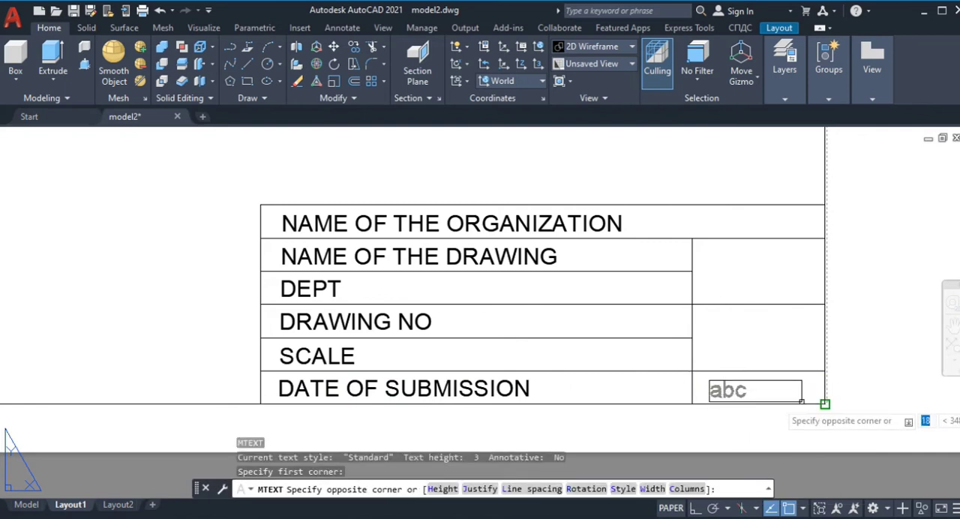
{"action": "left_click", "coordinate": [824, 404]}
{"action": "type", "text": "CHECKED BY"}
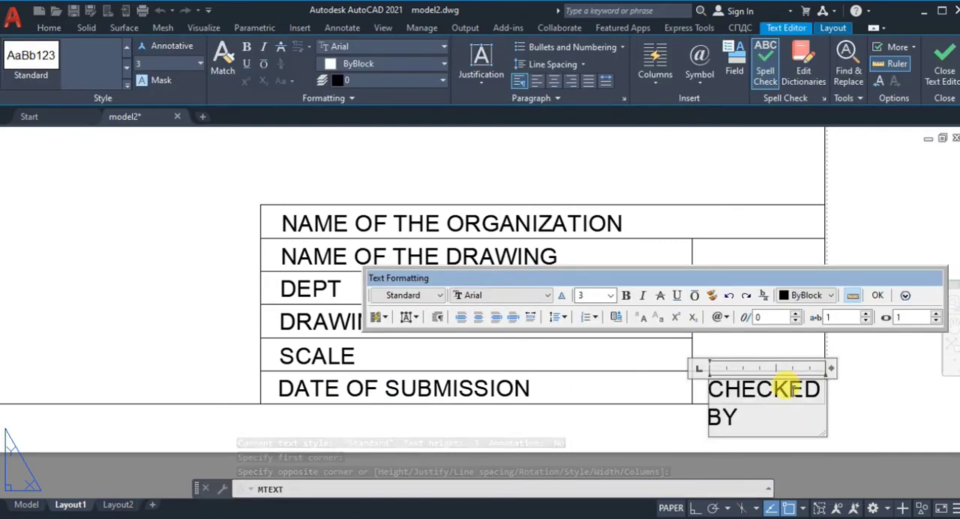
{"action": "left_click_drag", "start_coordinate": [831, 369], "coordinate": [701, 396]}
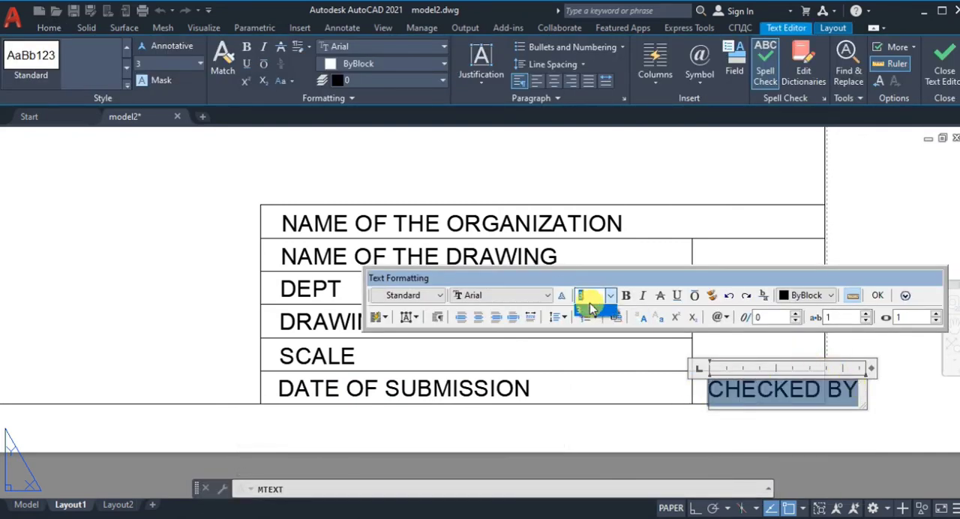
{"action": "type", "text": "2.4"}
{"action": "key", "text": "Return"}
{"action": "left_click", "coordinate": [883, 294]}
Step: Reposition the CHECKED BY text so it fits inside its cell
{"action": "left_click", "coordinate": [750, 387]}
{"action": "left_click", "coordinate": [708, 381]}
{"action": "left_click", "coordinate": [693, 404]}
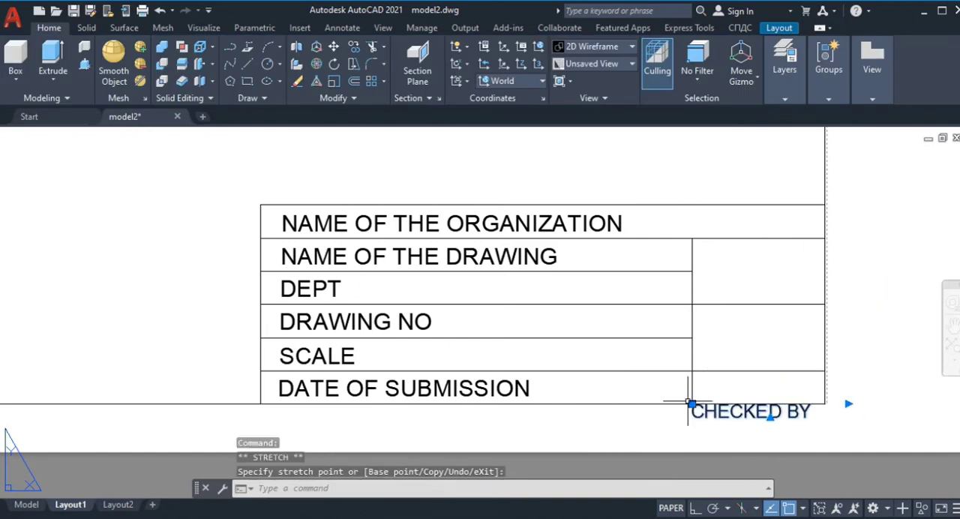
{"action": "left_click", "coordinate": [701, 382]}
{"action": "key", "text": "Escape"}
Step: Draw two concentric circles in the narrow column's upper cell for the projection symbol
{"action": "left_click", "coordinate": [249, 54]}
{"action": "left_click", "coordinate": [791, 272]}
{"action": "left_click", "coordinate": [798, 294]}
{"action": "key", "text": "Return"}
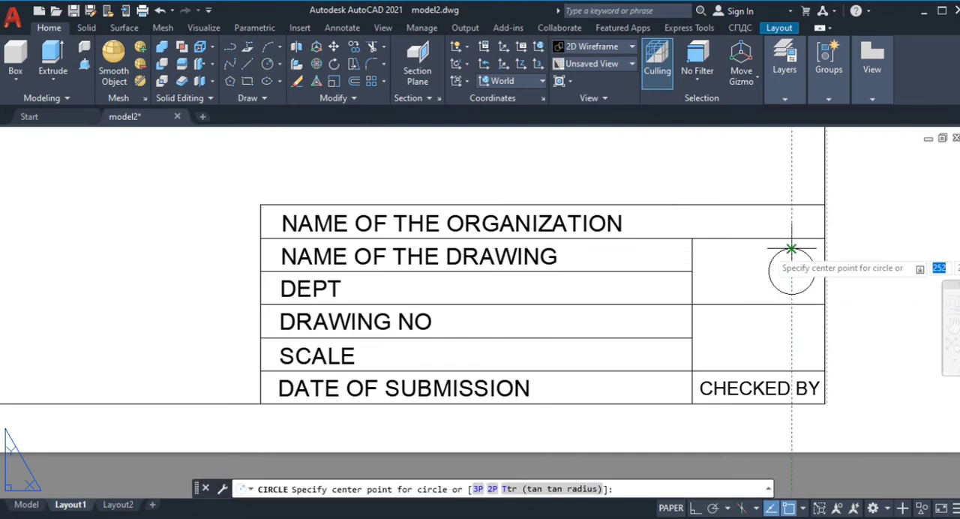
{"action": "left_click", "coordinate": [792, 272]}
{"action": "left_click", "coordinate": [792, 271]}
{"action": "key", "text": "Escape"}
Step: Draw horizontal construction lines from the upper and lower points of both circles toward the cell's opposite side
{"action": "type", "text": "l"}
{"action": "key", "text": "Return"}
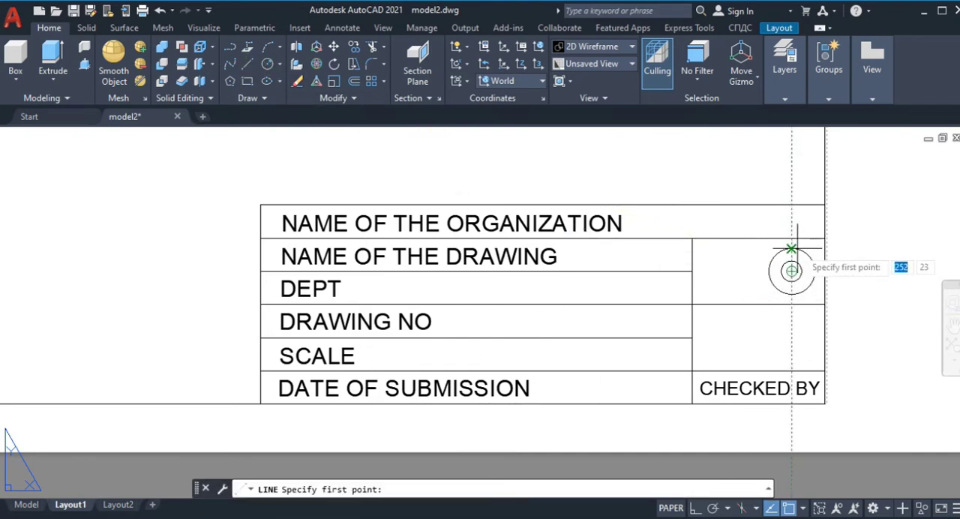
{"action": "left_click", "coordinate": [793, 249]}
{"action": "left_click", "coordinate": [708, 255]}
{"action": "key", "text": "Return"}
{"action": "key", "text": "Return"}
{"action": "left_click", "coordinate": [792, 294]}
{"action": "key", "text": "Escape"}
{"action": "key", "text": "Return"}
{"action": "key", "text": "Escape"}
{"action": "key", "text": "Return"}
{"action": "key", "text": "Escape"}
Step: Draw vertical lines across the horizontal construction lines to mark the two ends of the symbol's cone
{"action": "key", "text": "Return"}
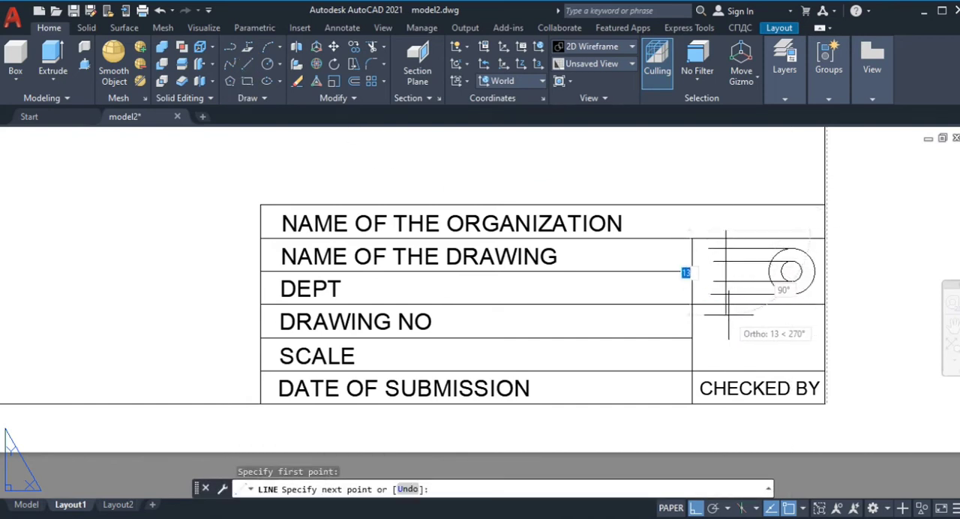
{"action": "key", "text": "Escape"}
{"action": "key", "text": "Return"}
{"action": "key", "text": "Escape"}
{"action": "key", "text": "Return"}
{"action": "key", "text": "Escape"}
{"action": "key", "text": "Return"}
{"action": "left_click", "coordinate": [713, 260]}
{"action": "left_click", "coordinate": [714, 336]}
{"action": "key", "text": "Escape"}
{"action": "key", "text": "Return"}
{"action": "left_click", "coordinate": [713, 262]}
{"action": "key", "text": "Escape"}
{"action": "key", "text": "ctrl+z"}
Step: Draw the cone's two sloped sides between the ends of its short and long vertical edges
{"action": "left_click", "coordinate": [250, 65]}
{"action": "left_click", "coordinate": [713, 262]}
{"action": "key", "text": "Escape"}
{"action": "key", "text": "Escape"}
{"action": "left_click", "coordinate": [247, 66]}
{"action": "left_click", "coordinate": [752, 294]}
{"action": "left_click", "coordinate": [713, 281]}
{"action": "key", "text": "Escape"}
Step: Trim and erase the leftover construction lines around the cone symbol, and save the drawing
{"action": "left_click", "coordinate": [371, 46]}
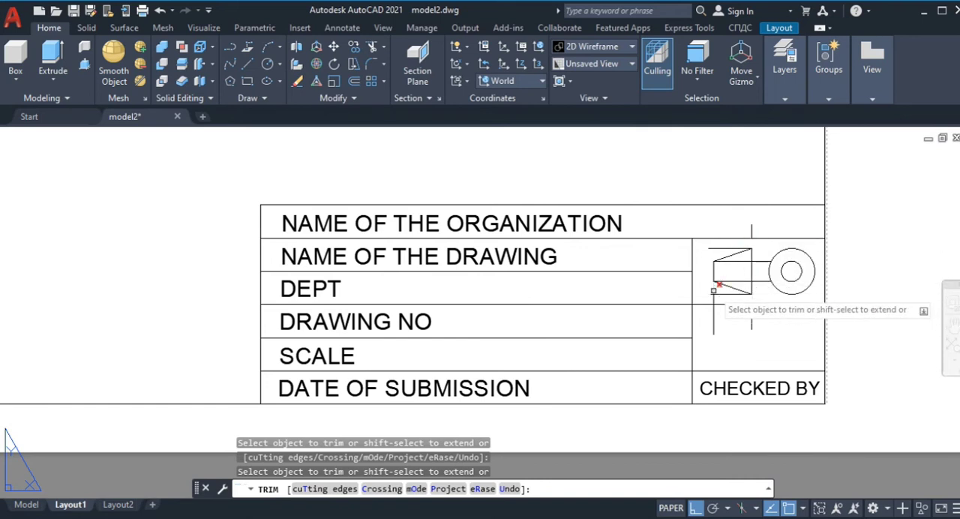
{"action": "left_click", "coordinate": [353, 49]}
{"action": "left_click", "coordinate": [752, 229]}
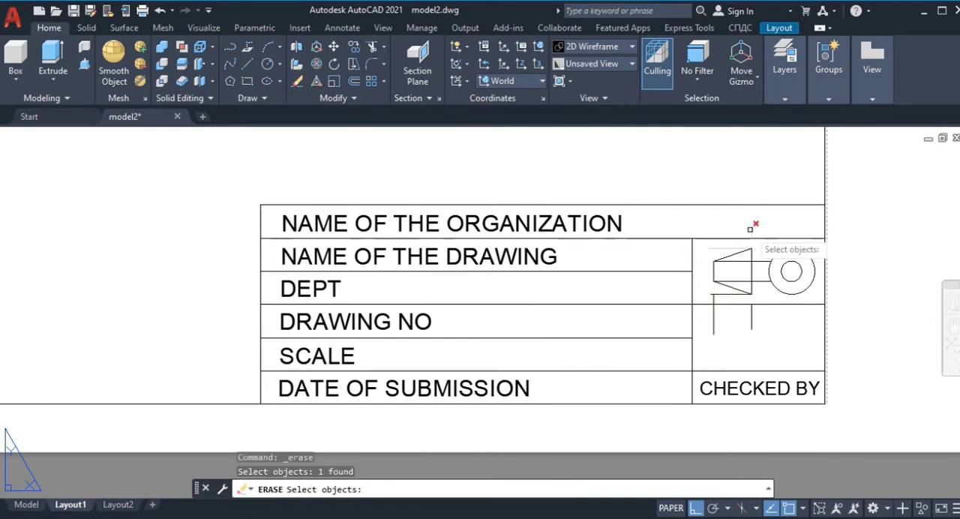
{"action": "left_click", "coordinate": [751, 273]}
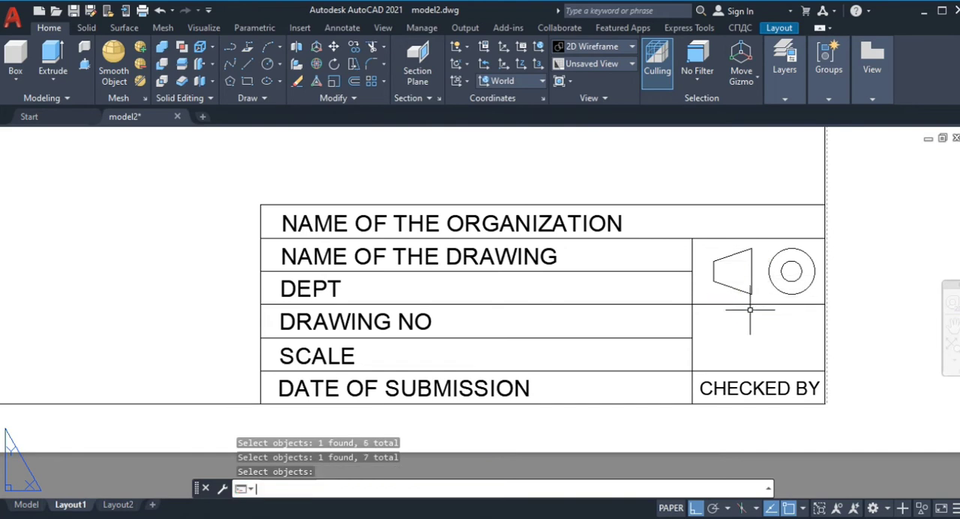
{"action": "scroll", "coordinate": [750, 309], "scroll_direction": "down", "scroll_amount": 5}
{"action": "key", "text": "ctrl+s"}
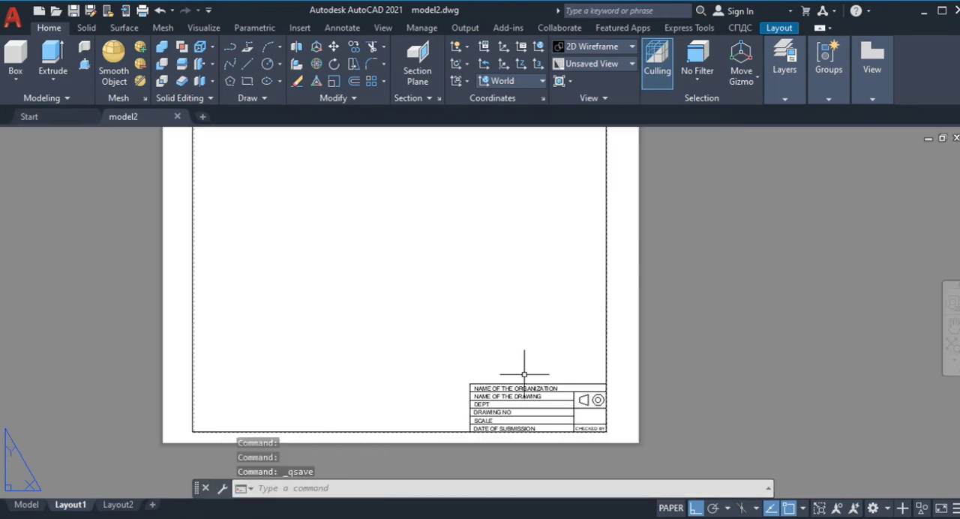
Step: Draw a line up from the title block's free upper corner and across past the sheet border
{"action": "left_click", "coordinate": [246, 66]}
{"action": "left_click", "coordinate": [470, 386]}
{"action": "left_click", "coordinate": [470, 316]}
{"action": "left_click", "coordinate": [618, 317]}
{"action": "key", "text": "Return"}
Step: Offset the title block's top line upward by 10
{"action": "scroll", "coordinate": [593, 353], "scroll_direction": "up", "scroll_amount": 3}
{"action": "type", "text": "o"}
{"action": "key", "text": "Return"}
{"action": "type", "text": "10"}
{"action": "key", "text": "Return"}
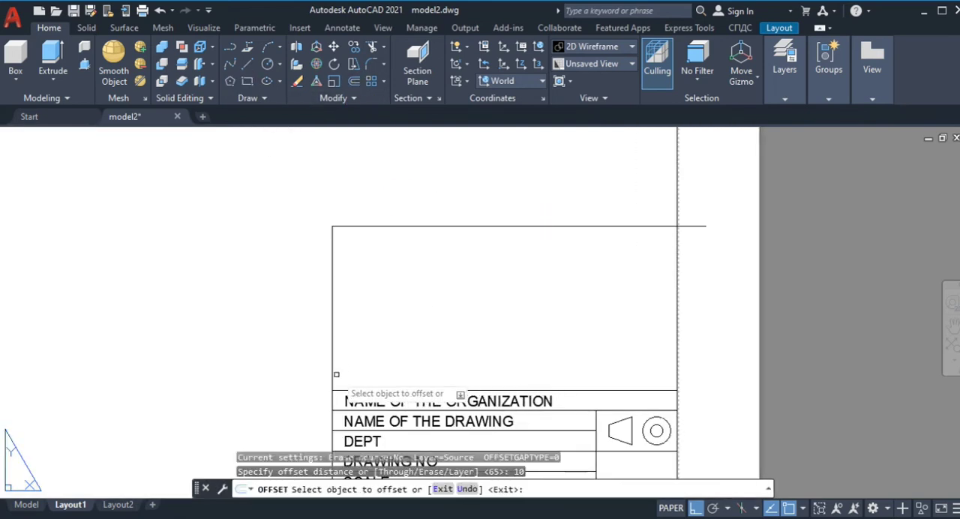
{"action": "left_click", "coordinate": [420, 390]}
{"action": "left_click", "coordinate": [505, 268]}
{"action": "key", "text": "Return"}
{"action": "key", "text": "Return"}
Step: Try to offset the upper line of the new area downward by 5, and undo it
{"action": "type", "text": "5"}
{"action": "key", "text": "Return"}
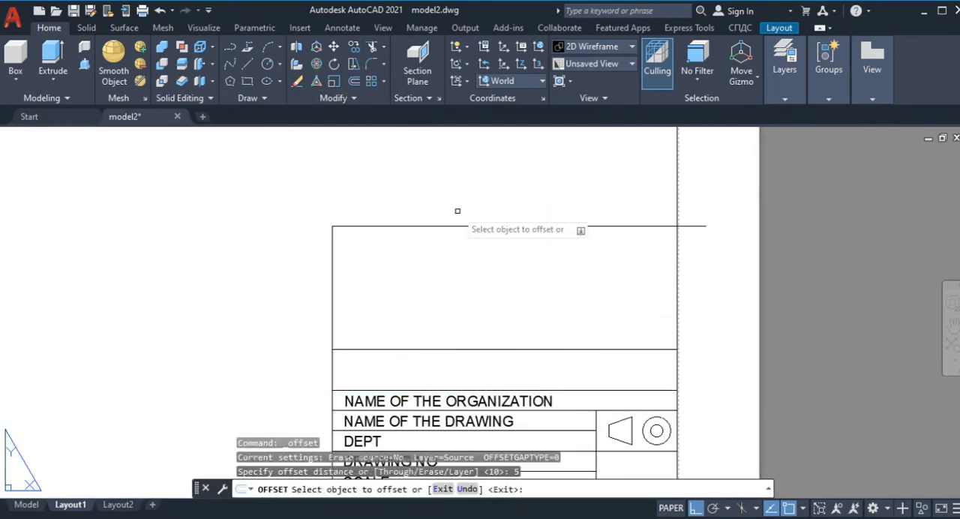
{"action": "left_click", "coordinate": [469, 226]}
{"action": "left_click", "coordinate": [478, 252]}
{"action": "key", "text": "ctrl+z"}
Step: Trim the part of the new area's upper line that extends beyond the border
{"action": "left_click", "coordinate": [370, 48]}
{"action": "left_click", "coordinate": [694, 225]}
{"action": "key", "text": "Return"}
Step: Offset the table's upper line downward five times at a spacing of 5 to form the rows
{"action": "left_click", "coordinate": [352, 83]}
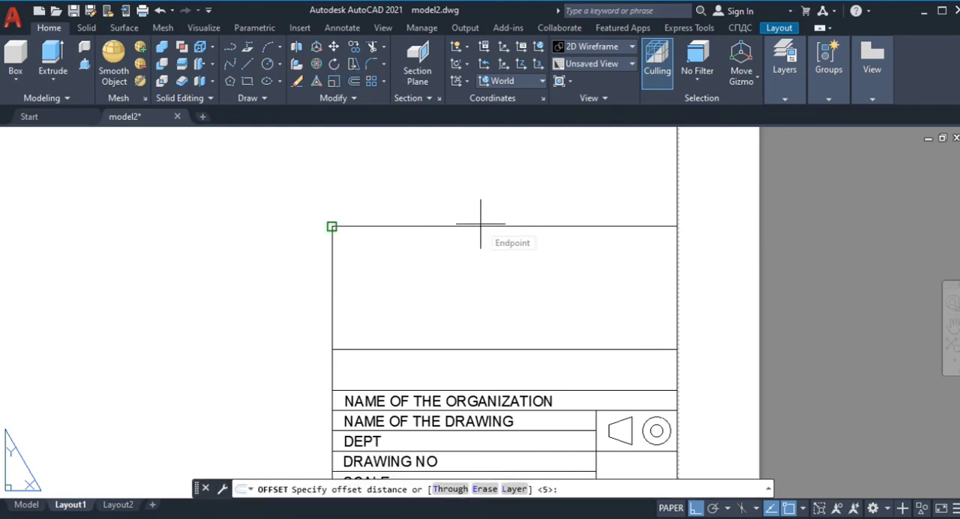
{"action": "key", "text": "Return"}
{"action": "left_click", "coordinate": [480, 226]}
{"action": "left_click", "coordinate": [479, 245]}
{"action": "left_click", "coordinate": [478, 246]}
{"action": "left_click", "coordinate": [477, 263]}
{"action": "left_click", "coordinate": [475, 267]}
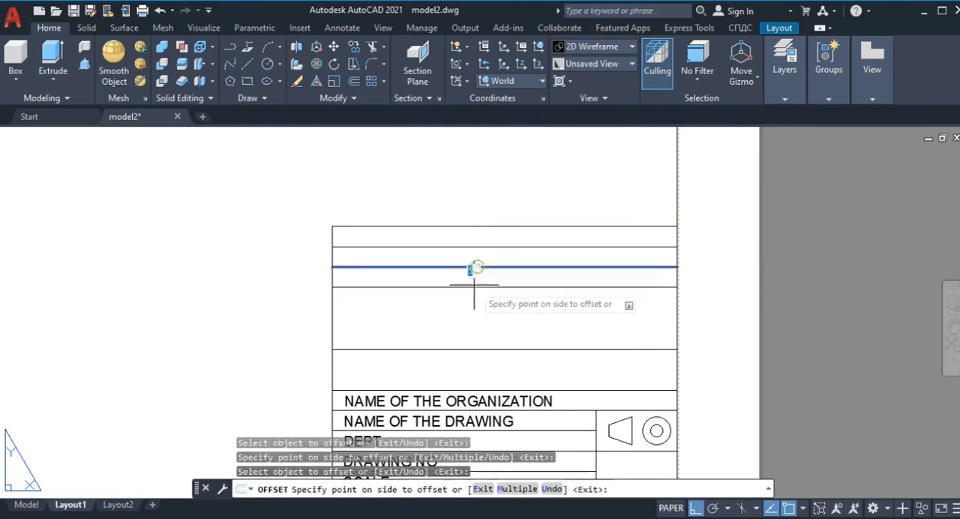
{"action": "left_click", "coordinate": [473, 284]}
{"action": "left_click", "coordinate": [472, 287]}
{"action": "left_click", "coordinate": [472, 307]}
{"action": "left_click", "coordinate": [471, 325]}
Step: Trim the vertical line segment in the gap between the table and the title block
{"action": "left_click", "coordinate": [371, 47]}
{"action": "left_click", "coordinate": [333, 366]}
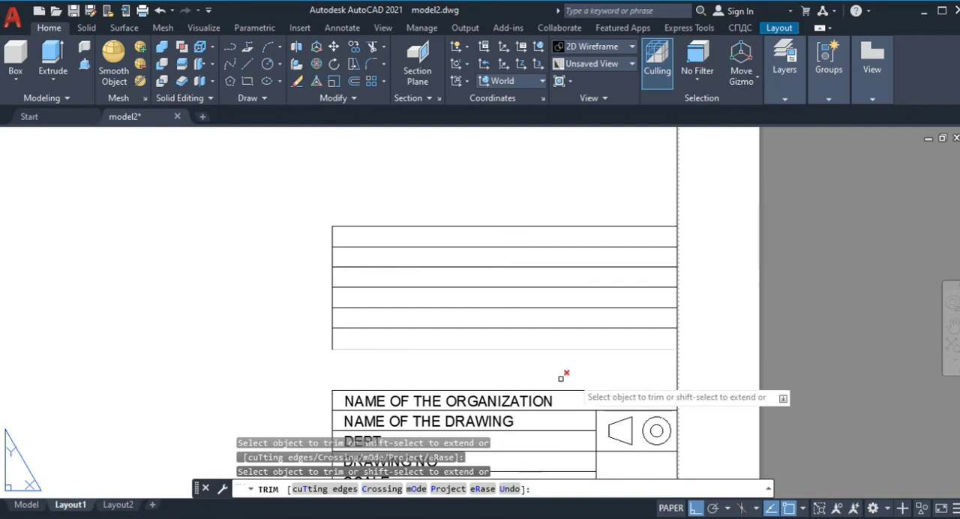
{"action": "key", "text": "Escape"}
Step: Add the multiline text "ALL DIMENSIONS ARE IN MILIMETER" in the gap between the table and the title block
{"action": "type", "text": "mt"}
{"action": "key", "text": "Return"}
{"action": "left_click", "coordinate": [334, 367]}
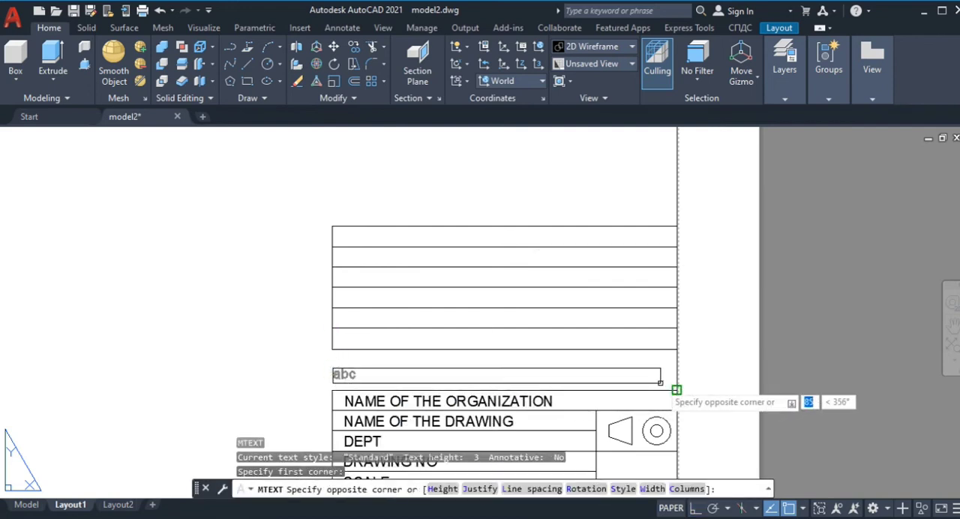
{"action": "left_click", "coordinate": [677, 386]}
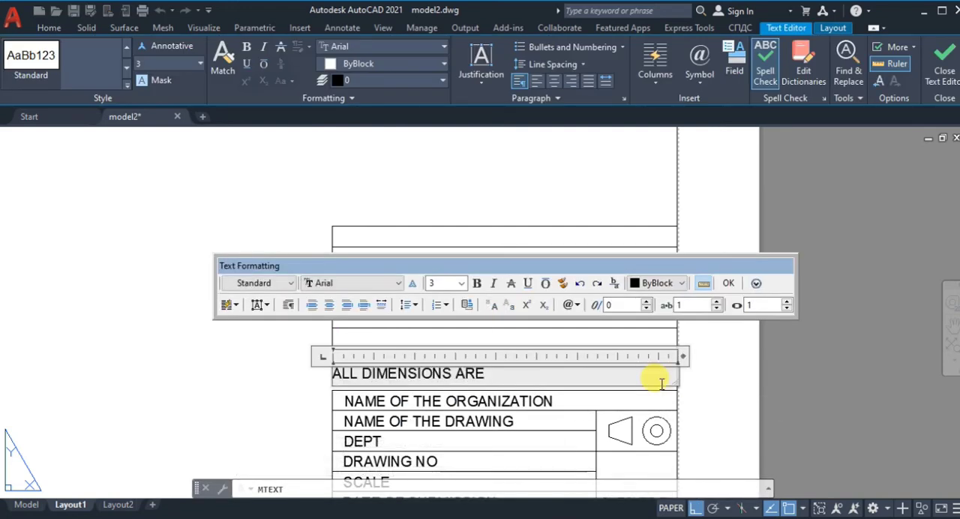
{"action": "left_click", "coordinate": [728, 284]}
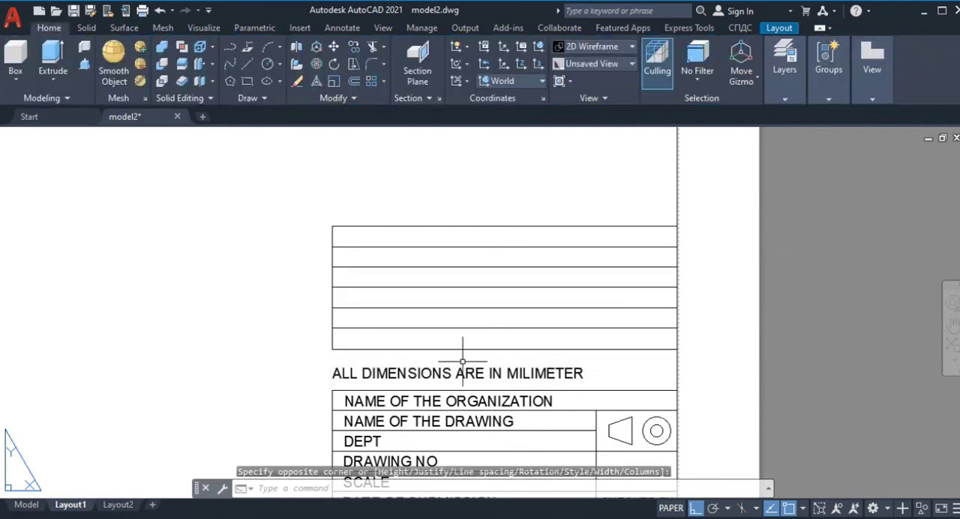
Step: Add the multiline text "BILL OF MATERIALS" in the table's first row
{"action": "type", "text": "mt"}
{"action": "key", "text": "Return"}
{"action": "left_click", "coordinate": [332, 226]}
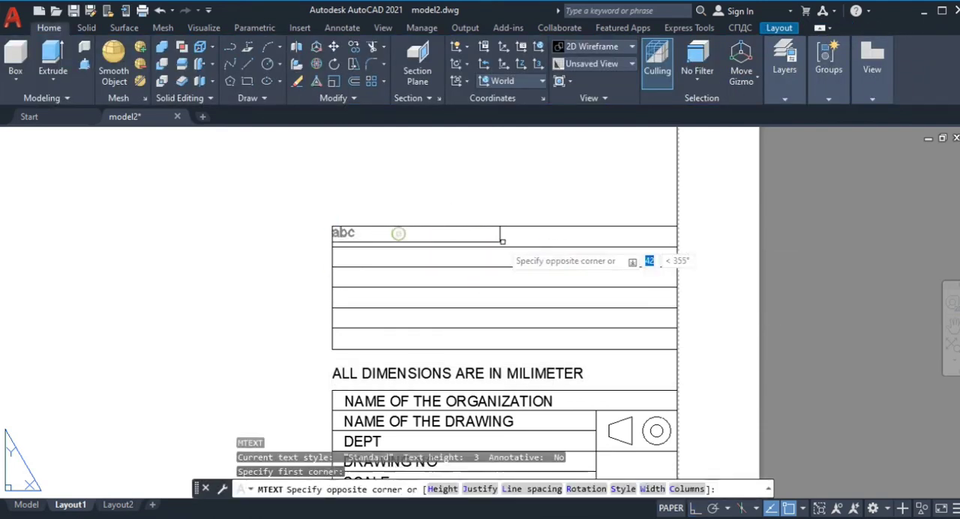
{"action": "left_click", "coordinate": [568, 238]}
{"action": "type", "text": "BILL OF MATERIALS"}
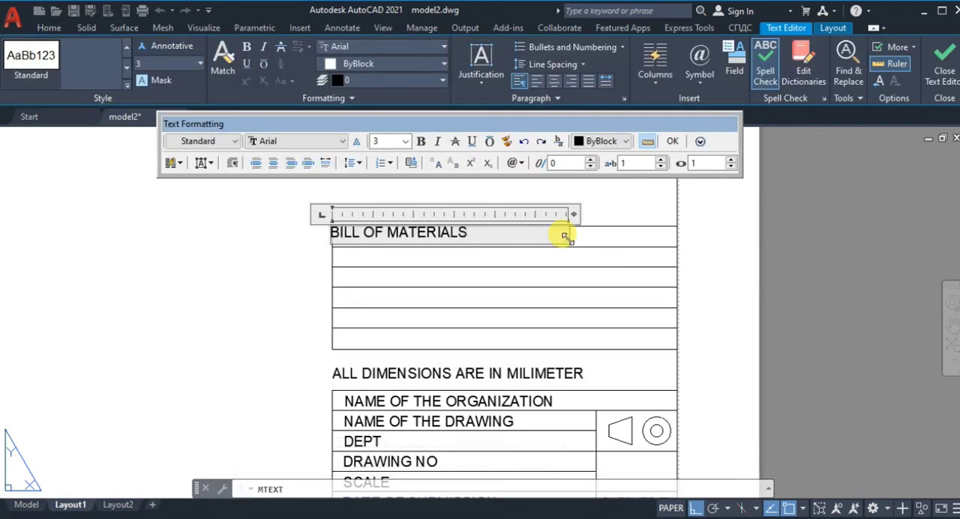
{"action": "left_click", "coordinate": [635, 186]}
Step: Move the BILL OF MATERIALS heading toward the middle of the first row
{"action": "left_click", "coordinate": [457, 231]}
{"action": "left_click", "coordinate": [332, 226]}
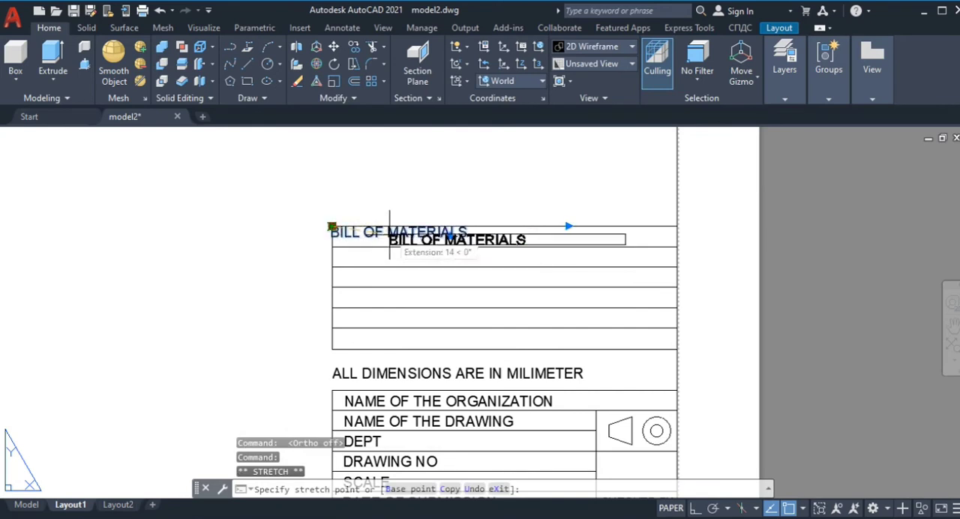
{"action": "left_click", "coordinate": [388, 236]}
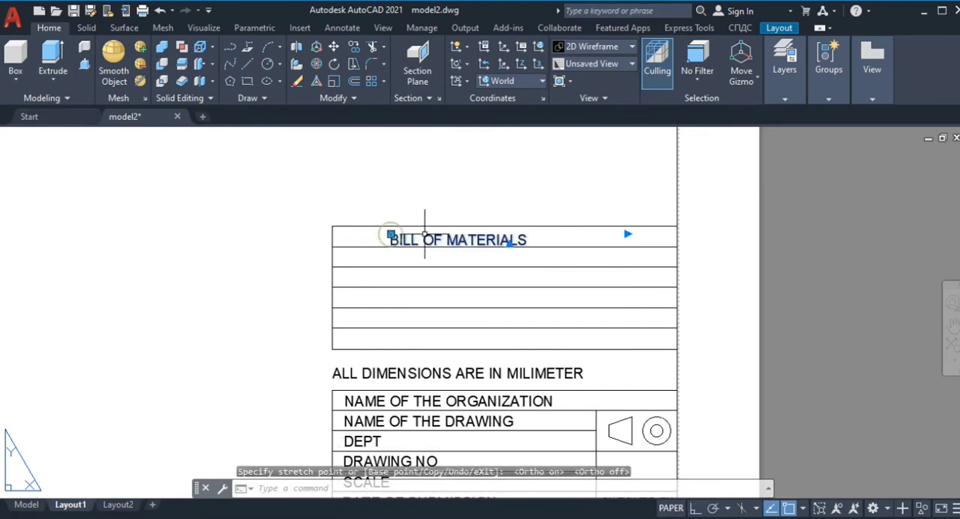
{"action": "scroll", "coordinate": [487, 273], "scroll_direction": "up", "scroll_amount": 2}
{"action": "left_click", "coordinate": [336, 212]}
{"action": "left_click", "coordinate": [243, 199]}
{"action": "left_click_drag", "start_coordinate": [242, 198], "coordinate": [293, 199]}
{"action": "left_click", "coordinate": [243, 200]}
{"action": "left_click", "coordinate": [328, 210]}
{"action": "left_click", "coordinate": [328, 209]}
{"action": "left_click", "coordinate": [371, 212]}
{"action": "left_click", "coordinate": [364, 246]}
{"action": "key", "text": "Escape"}
{"action": "key", "text": "Escape"}
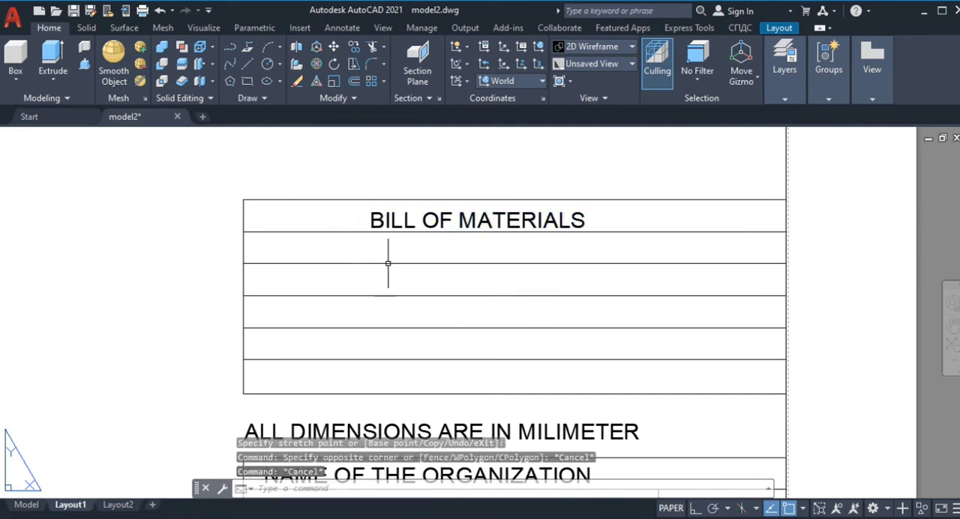
Step: Add the multiline text "SL NO" at the start of the table's second row
{"action": "type", "text": "mt"}
{"action": "key", "text": "Return"}
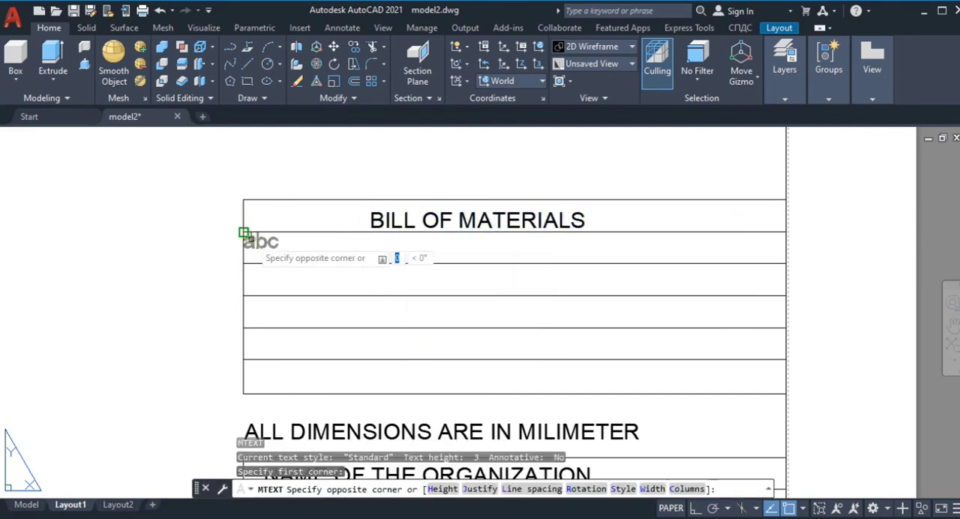
{"action": "left_click", "coordinate": [244, 232]}
{"action": "left_click", "coordinate": [306, 254]}
{"action": "type", "text": "SAL"}
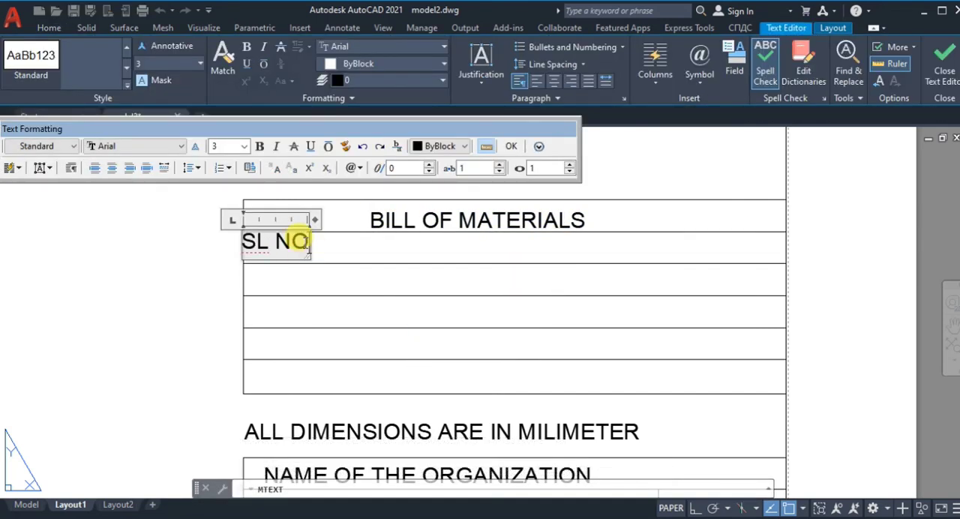
{"action": "left_click", "coordinate": [219, 162]}
{"action": "left_click", "coordinate": [512, 146]}
Step: Move the SL NO label slightly inward so it sits inside the second row
{"action": "left_click", "coordinate": [262, 240]}
{"action": "left_click", "coordinate": [243, 232]}
{"action": "left_click", "coordinate": [247, 243]}
{"action": "scroll", "coordinate": [267, 271], "scroll_direction": "up", "scroll_amount": 4}
{"action": "left_click", "coordinate": [203, 200]}
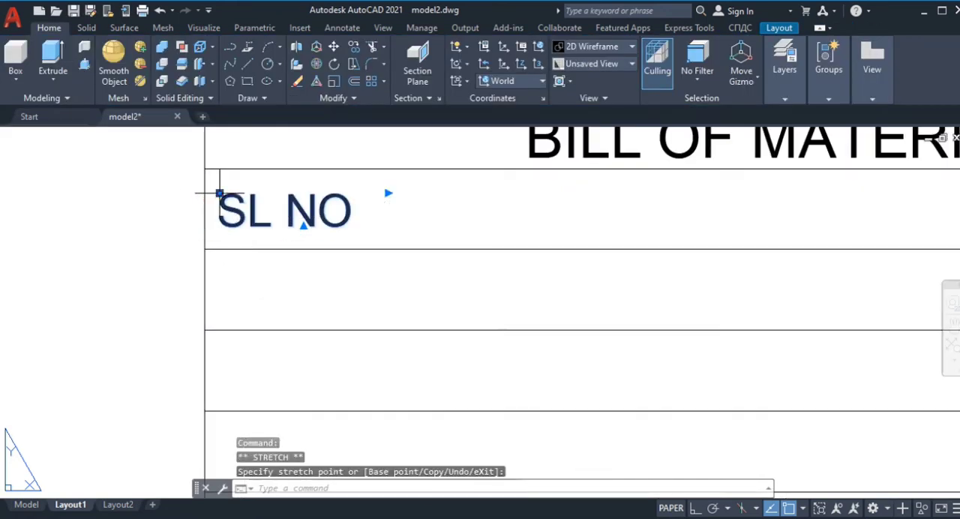
{"action": "left_click", "coordinate": [217, 192]}
{"action": "scroll", "coordinate": [302, 259], "scroll_direction": "down", "scroll_amount": 2}
Step: Add the multiline text "ITEM" in the table's second row
{"action": "type", "text": "mt"}
{"action": "key", "text": "Return"}
{"action": "left_click", "coordinate": [381, 212]}
{"action": "left_click", "coordinate": [664, 250]}
{"action": "type", "text": "ITEM"}
{"action": "left_click", "coordinate": [552, 128]}
Step: Move the ITEM label to the right of SL NO, under the start of the table heading
{"action": "left_click", "coordinate": [250, 217]}
{"action": "key", "text": "Escape"}
{"action": "left_click", "coordinate": [321, 213]}
{"action": "left_click", "coordinate": [240, 213]}
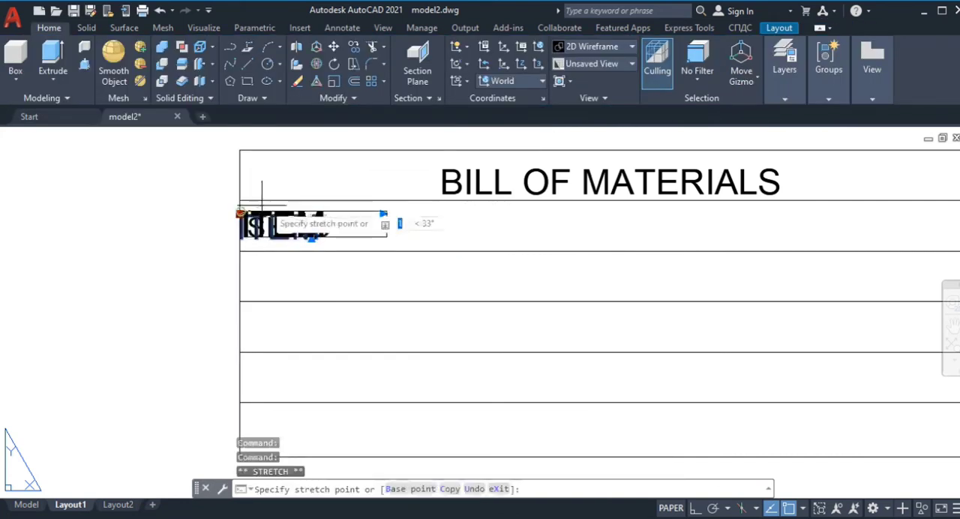
{"action": "left_click", "coordinate": [453, 212]}
{"action": "scroll", "coordinate": [603, 218], "scroll_direction": "down", "scroll_amount": 2}
{"action": "middle_click_drag", "start_coordinate": [664, 221], "coordinate": [413, 235]}
{"action": "key", "text": "Escape"}
Step: Add the multiline text "MATERIAL" in the table's second row
{"action": "key", "text": "Return"}
{"action": "left_click", "coordinate": [126, 222]}
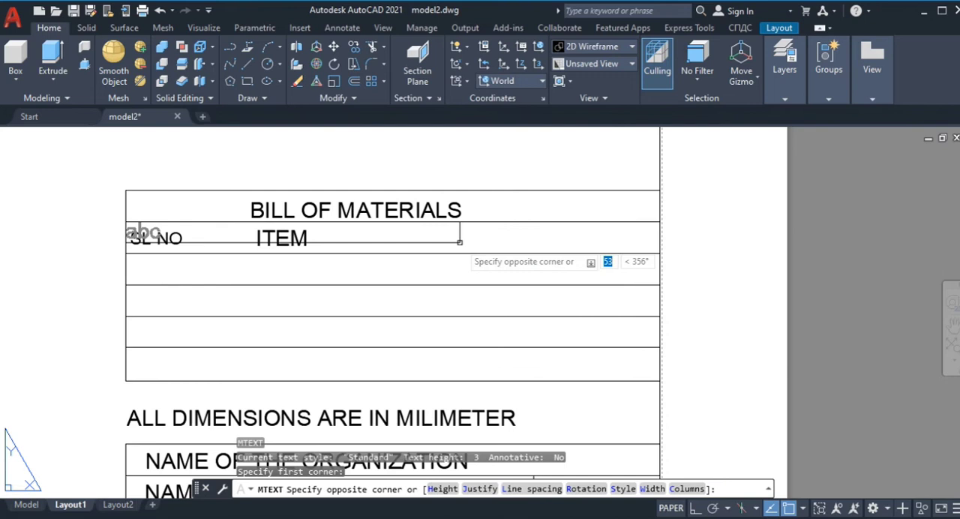
{"action": "left_click", "coordinate": [661, 253]}
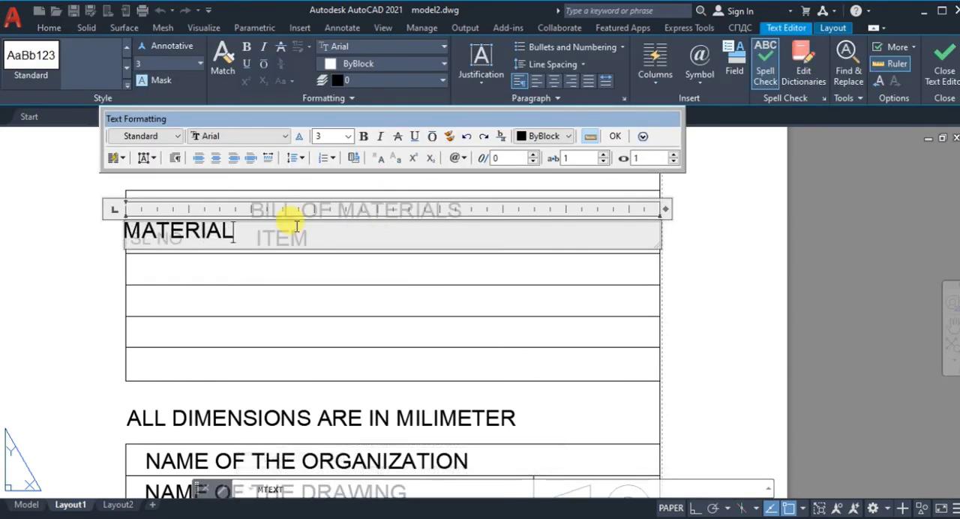
{"action": "type", "text": "MATERIAL"}
{"action": "left_click", "coordinate": [605, 136]}
Step: Move the MATERIAL label to the right of ITEM in the second row, leaving room for one more column
{"action": "left_click", "coordinate": [180, 230]}
{"action": "left_click", "coordinate": [125, 222]}
{"action": "left_click", "coordinate": [400, 228]}
{"action": "left_click", "coordinate": [660, 222]}
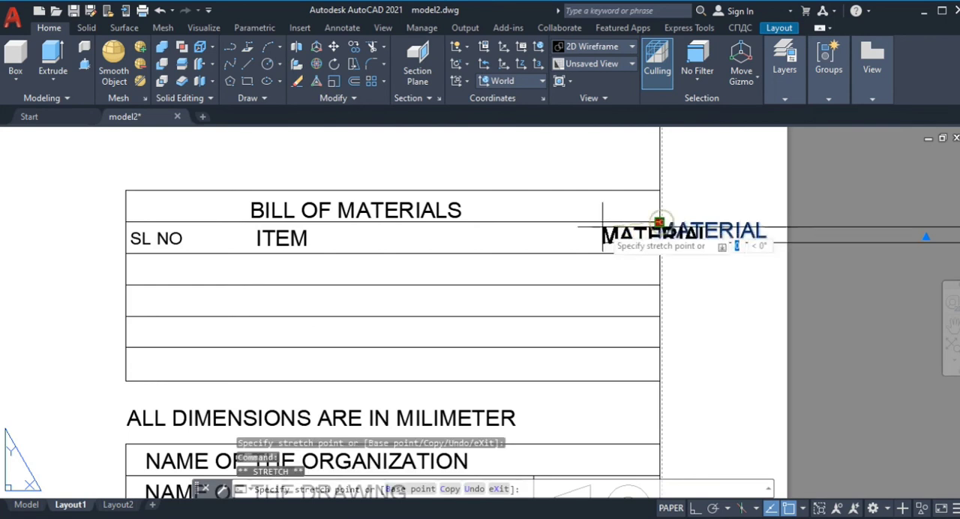
{"action": "left_click", "coordinate": [403, 228]}
{"action": "scroll", "coordinate": [537, 247], "scroll_direction": "up", "scroll_amount": 2}
{"action": "double_click", "coordinate": [767, 225]}
{"action": "scroll", "coordinate": [519, 269], "scroll_direction": "down", "scroll_amount": 4}
{"action": "left_click_drag", "start_coordinate": [937, 256], "coordinate": [694, 257]}
{"action": "scroll", "coordinate": [595, 265], "scroll_direction": "up", "scroll_amount": 5}
{"action": "left_click", "coordinate": [939, 75]}
{"action": "left_click", "coordinate": [711, 207]}
{"action": "left_click", "coordinate": [660, 195]}
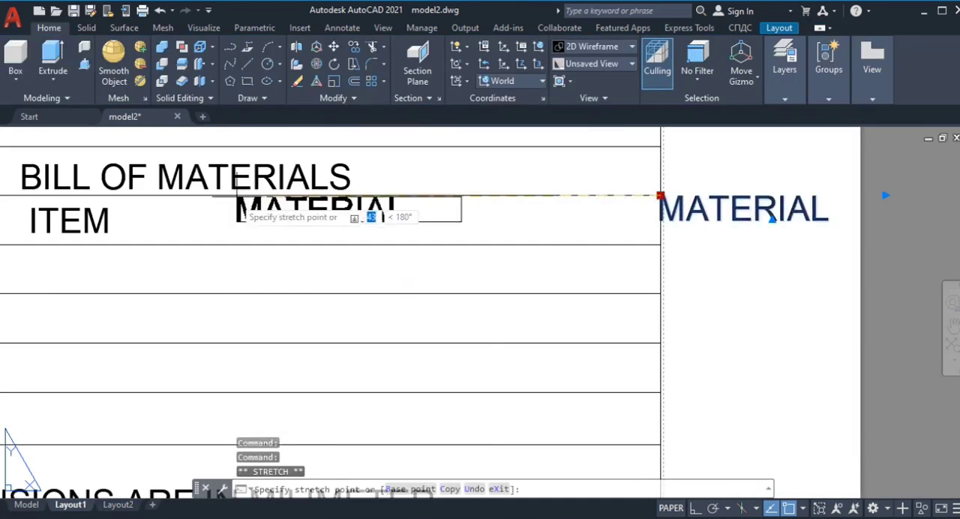
{"action": "left_click", "coordinate": [263, 205]}
{"action": "key", "text": "Escape"}
Step: Add the multiline text "QUANTITY" to the right of MATERIAL in the second row
{"action": "type", "text": "mt"}
{"action": "key", "text": "Return"}
{"action": "left_click", "coordinate": [516, 209]}
{"action": "left_click", "coordinate": [648, 231]}
{"action": "type", "text": "QUANTOTY"}
{"action": "key", "text": "BackSpace"}
{"action": "key", "text": "BackSpace"}
{"action": "key", "text": "BackSpace"}
{"action": "type", "text": "ITY"}
{"action": "left_click", "coordinate": [804, 126]}
Step: Move the QUANTITY label left so it fits inside the table's right edge
{"action": "left_click", "coordinate": [542, 217]}
{"action": "left_click", "coordinate": [517, 208]}
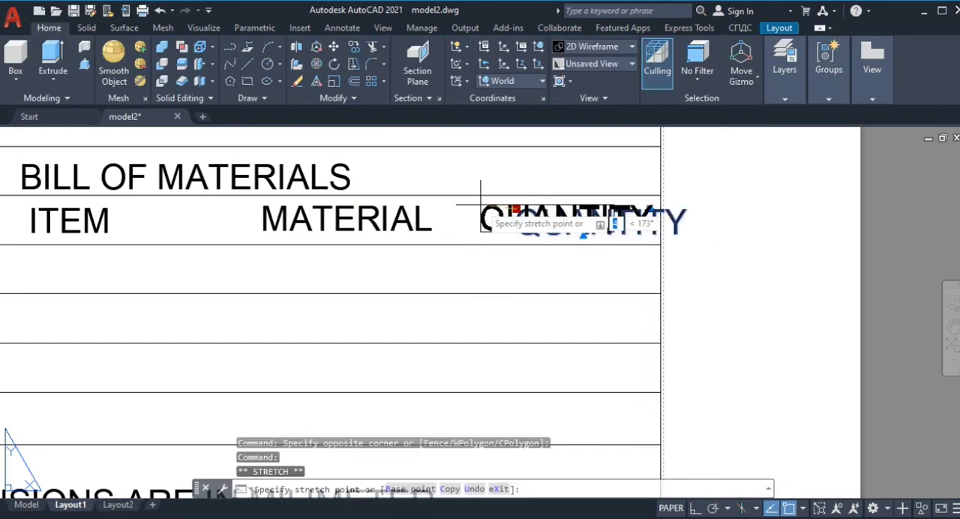
{"action": "left_click", "coordinate": [478, 207]}
{"action": "scroll", "coordinate": [750, 247], "scroll_direction": "down", "scroll_amount": 4}
{"action": "left_click", "coordinate": [752, 251]}
{"action": "key", "text": "Escape"}
{"action": "key", "text": "Escape"}
Step: Offset the table's left edge inward by 10 as the SL NO column divider, and erase the stray copy outside the table
{"action": "left_click", "coordinate": [357, 81]}
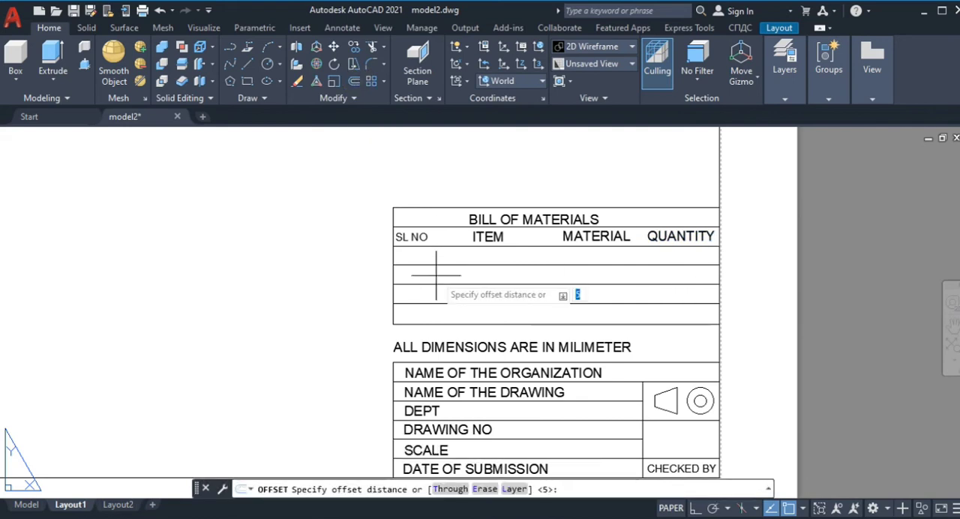
{"action": "key", "text": "Escape"}
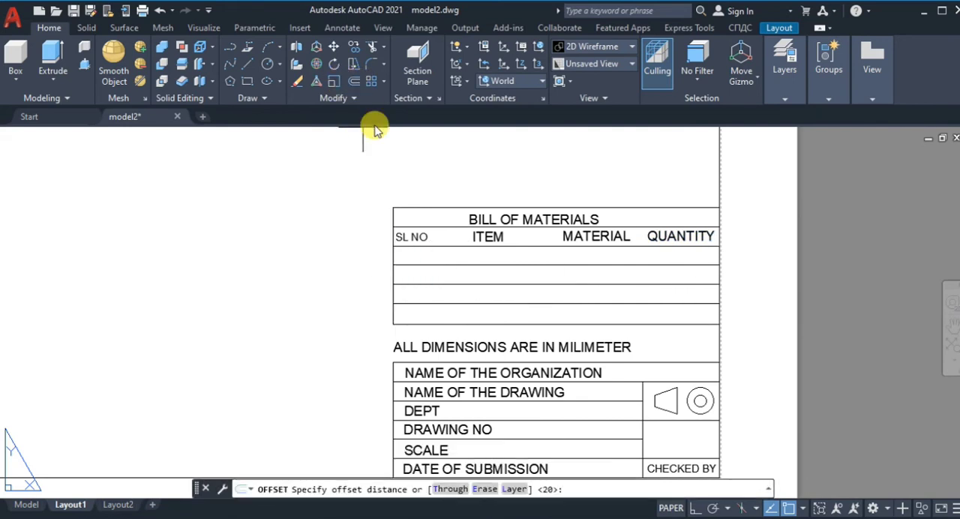
{"action": "left_click", "coordinate": [392, 270]}
{"action": "left_click", "coordinate": [392, 246]}
{"action": "scroll", "coordinate": [421, 280], "scroll_direction": "up", "scroll_amount": 4}
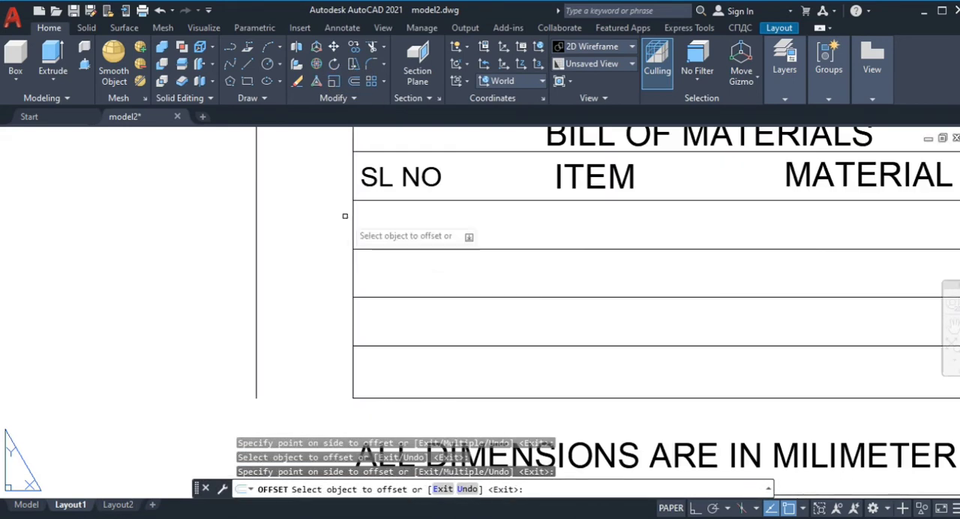
{"action": "left_click", "coordinate": [258, 188]}
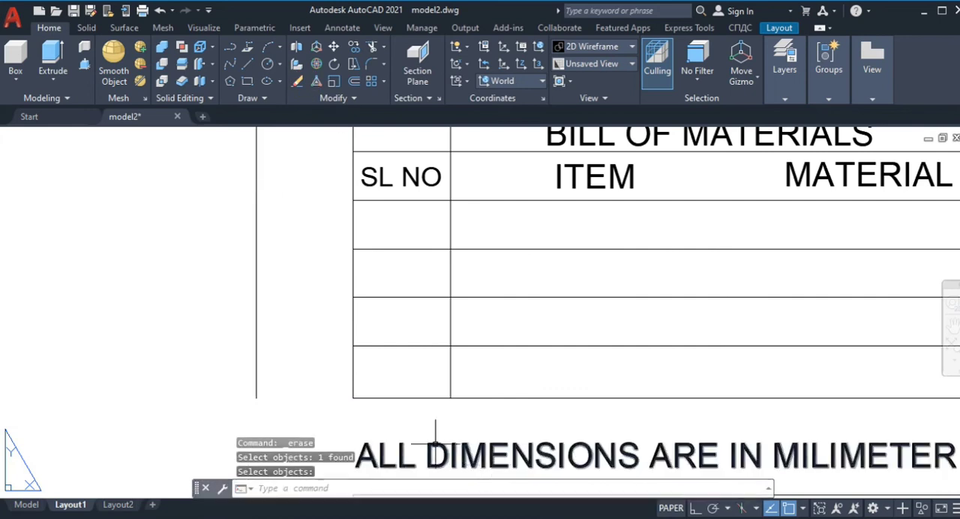
{"action": "left_click", "coordinate": [304, 89]}
Step: Try to offset the SL NO column divider by 30 for the next columns, and undo it
{"action": "type", "text": "30"}
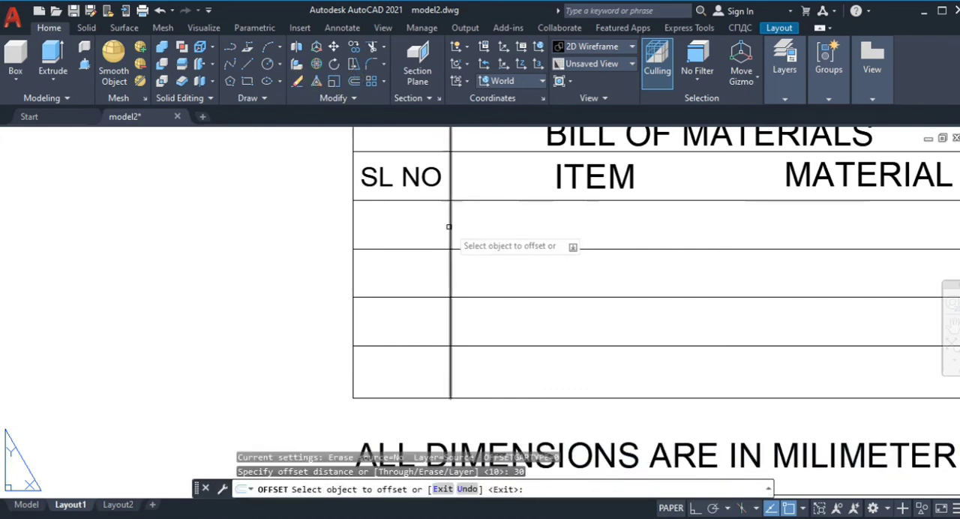
{"action": "left_click", "coordinate": [449, 226]}
{"action": "left_click", "coordinate": [750, 230]}
{"action": "scroll", "coordinate": [478, 227], "scroll_direction": "down", "scroll_amount": 2}
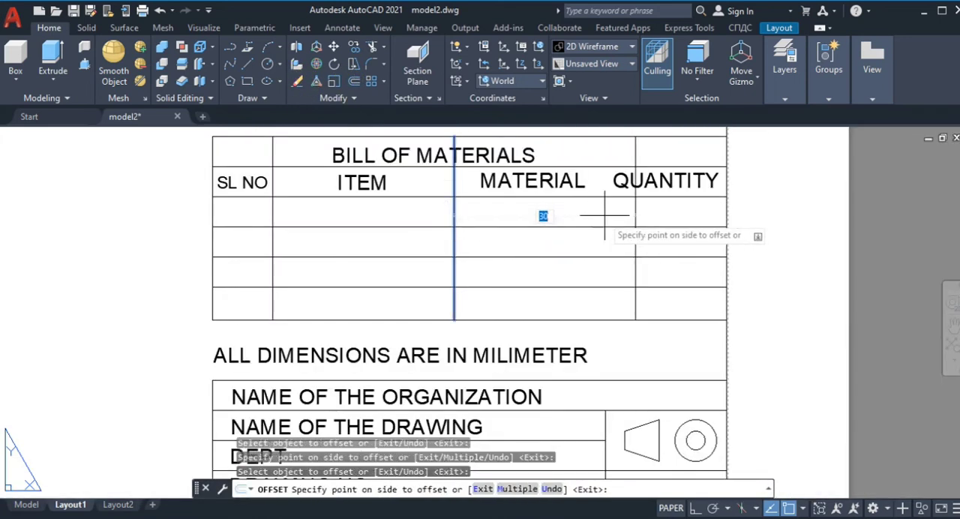
{"action": "scroll", "coordinate": [598, 204], "scroll_direction": "up", "scroll_amount": 1}
{"action": "scroll", "coordinate": [606, 206], "scroll_direction": "down", "scroll_amount": 1}
{"action": "key", "text": "Escape"}
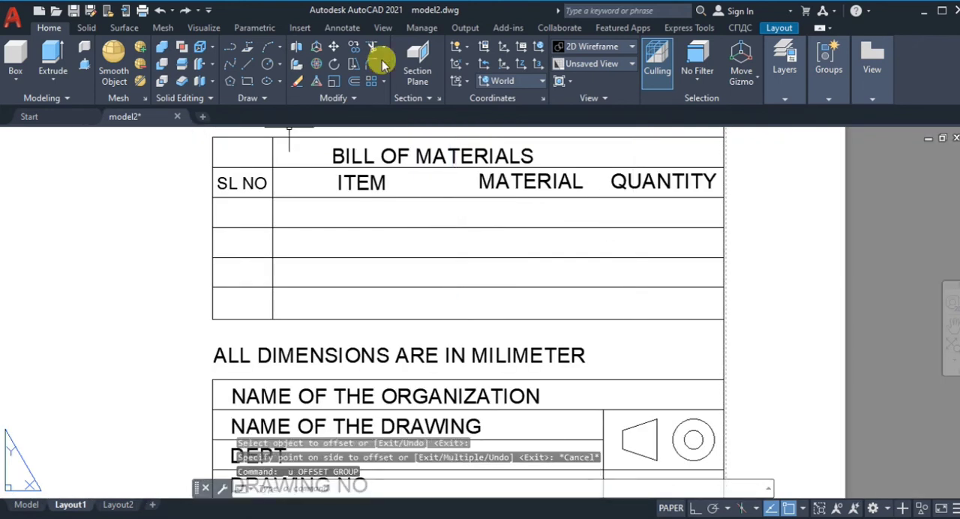
Step: Trim the SL NO column divider out of the BILL OF MATERIALS heading row
{"action": "left_click", "coordinate": [373, 48]}
{"action": "left_click", "coordinate": [272, 149]}
{"action": "key", "text": "Escape"}
{"action": "key", "text": "Escape"}
Step: Reduce the text height of the QUANTITY label
{"action": "double_click", "coordinate": [628, 186]}
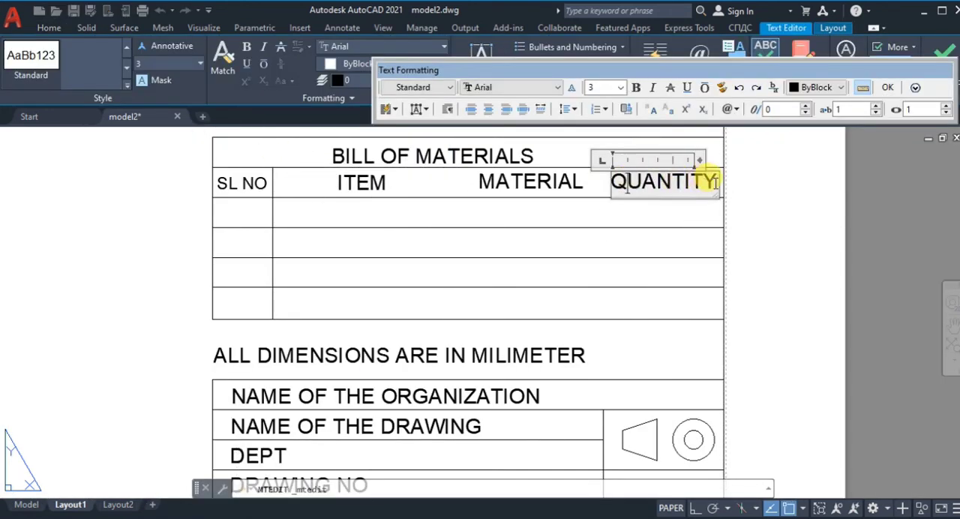
{"action": "left_click", "coordinate": [622, 89]}
{"action": "left_click", "coordinate": [600, 101]}
{"action": "left_click", "coordinate": [749, 154]}
Step: Reposition the smaller QUANTITY label closer to the right end of the second row
{"action": "left_click", "coordinate": [626, 178]}
{"action": "left_click", "coordinate": [612, 173]}
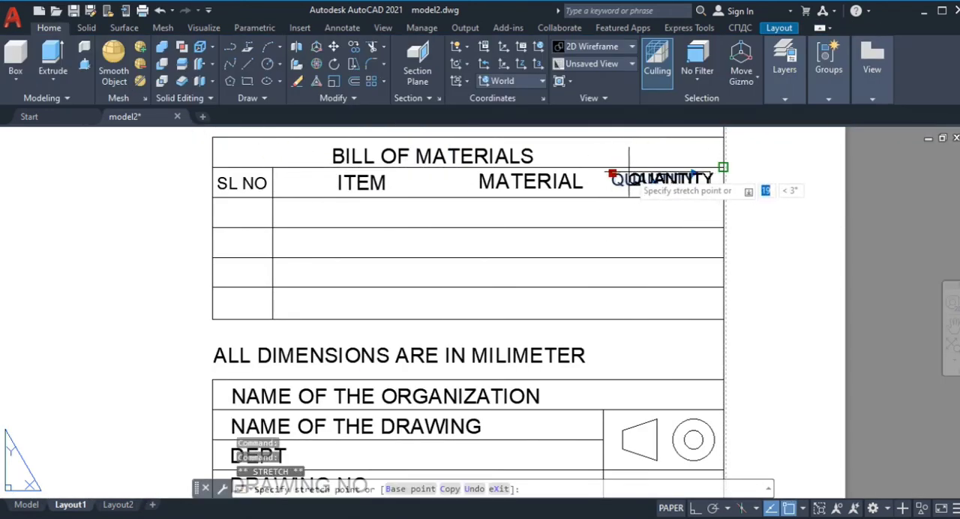
{"action": "left_click", "coordinate": [639, 179]}
{"action": "scroll", "coordinate": [818, 227], "scroll_direction": "up", "scroll_amount": 4}
{"action": "scroll", "coordinate": [818, 227], "scroll_direction": "down", "scroll_amount": 4}
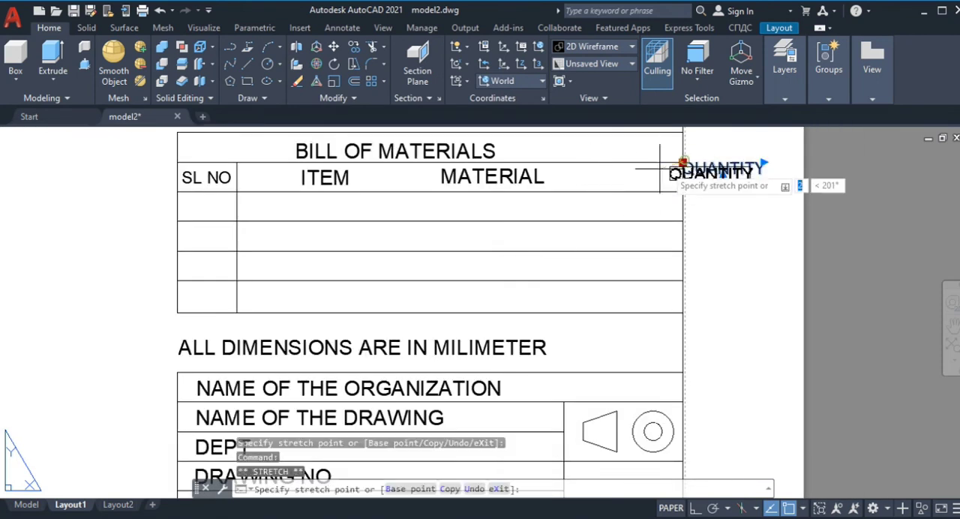
{"action": "key", "text": "Escape"}
{"action": "key", "text": "Escape"}
Step: Offset the trimmed SL NO column divider to the right twice at 30 to form the ITEM and MATERIAL columns
{"action": "left_click", "coordinate": [353, 81]}
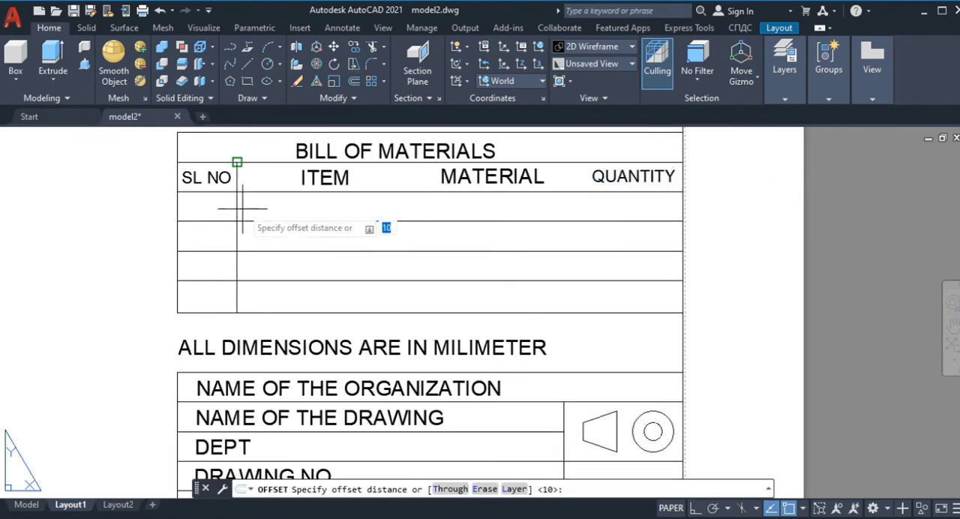
{"action": "type", "text": "30"}
{"action": "key", "text": "Return"}
{"action": "left_click", "coordinate": [236, 218]}
{"action": "left_click", "coordinate": [322, 217]}
{"action": "left_click", "coordinate": [415, 214]}
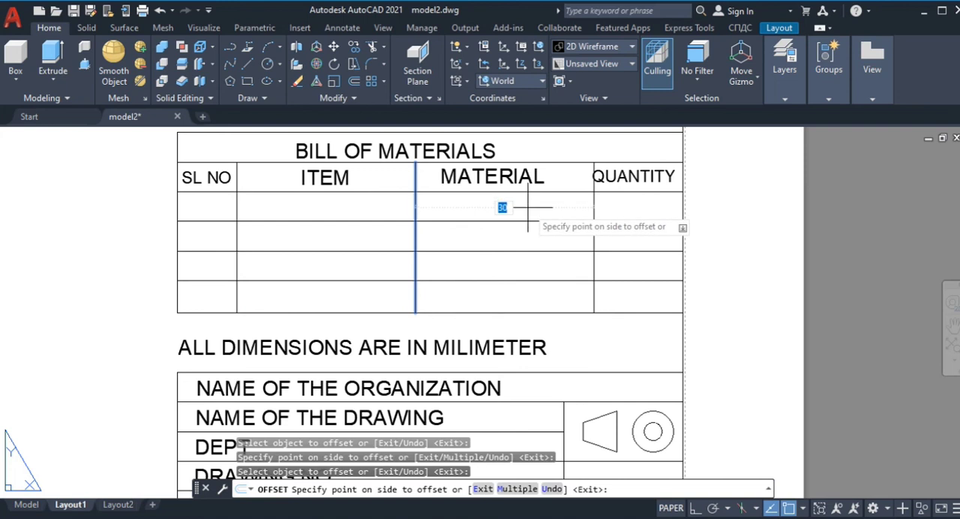
{"action": "left_click", "coordinate": [527, 209]}
{"action": "scroll", "coordinate": [620, 165], "scroll_direction": "up", "scroll_amount": 4}
{"action": "key", "text": "Escape"}
Step: Shift the QUANTITY label clear of its column divider and save the drawing
{"action": "left_click", "coordinate": [587, 202]}
{"action": "left_click", "coordinate": [552, 177]}
{"action": "left_click", "coordinate": [564, 177]}
{"action": "key", "text": "Escape"}
{"action": "scroll", "coordinate": [620, 257], "scroll_direction": "down", "scroll_amount": 8}
{"action": "scroll", "coordinate": [555, 267], "scroll_direction": "up", "scroll_amount": 3}
{"action": "key", "text": "ctrl+s"}
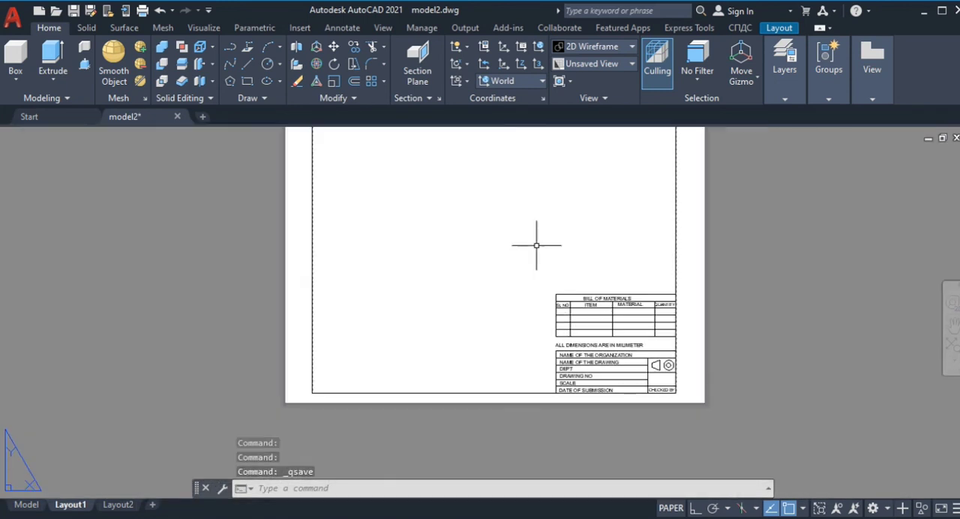
Step: Place a front base view of the model-space block at 1:1 scale in the upper-left area of the sheet border
{"action": "scroll", "coordinate": [536, 245], "scroll_direction": "down", "scroll_amount": 2}
{"action": "scroll", "coordinate": [644, 169], "scroll_direction": "up", "scroll_amount": 2}
{"action": "mouse_move", "coordinate": [871, 101]}
{"action": "left_click", "coordinate": [859, 128]}
{"action": "left_click", "coordinate": [890, 169]}
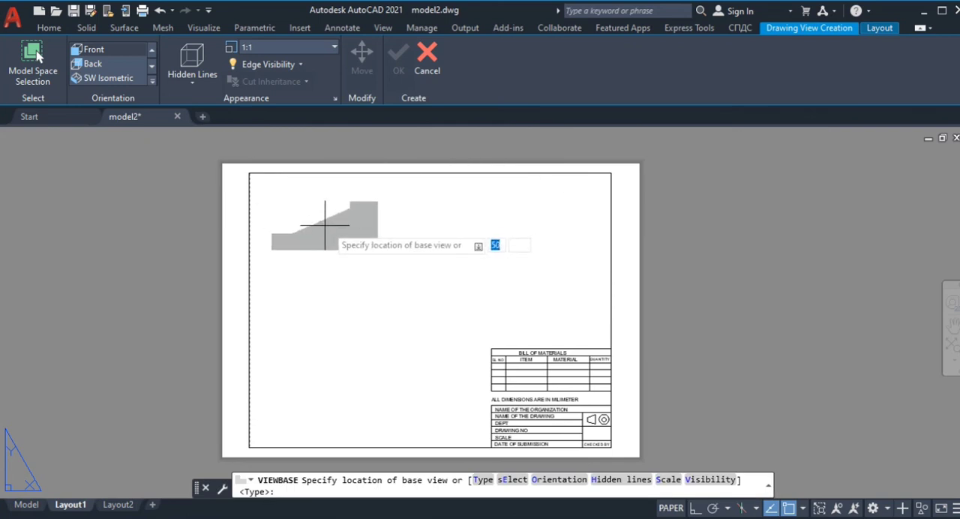
{"action": "scroll", "coordinate": [324, 219], "scroll_direction": "up", "scroll_amount": 2}
{"action": "left_click", "coordinate": [302, 210]}
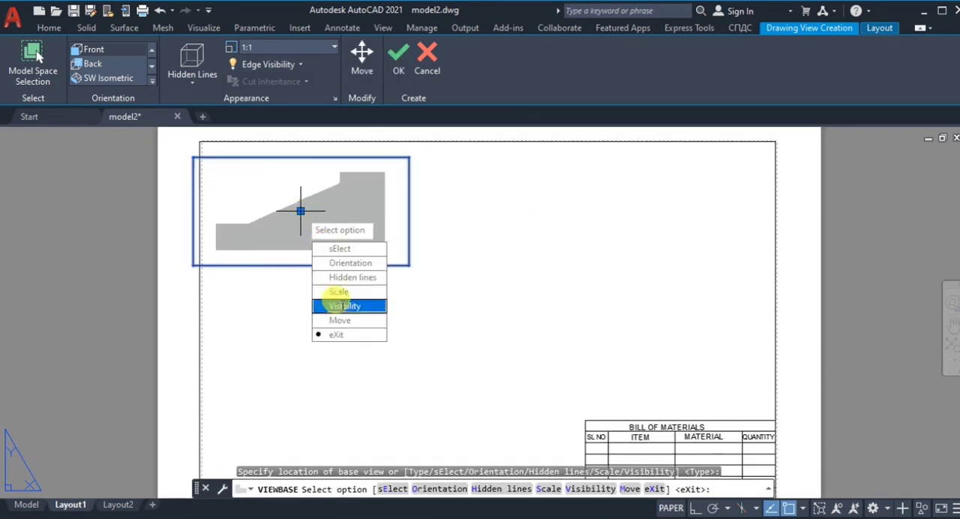
{"action": "left_click", "coordinate": [337, 337]}
Step: Project a view below the front view, a side view to its right and an isometric view diagonally below, and finish the views
{"action": "left_click", "coordinate": [319, 365]}
{"action": "left_click", "coordinate": [518, 210]}
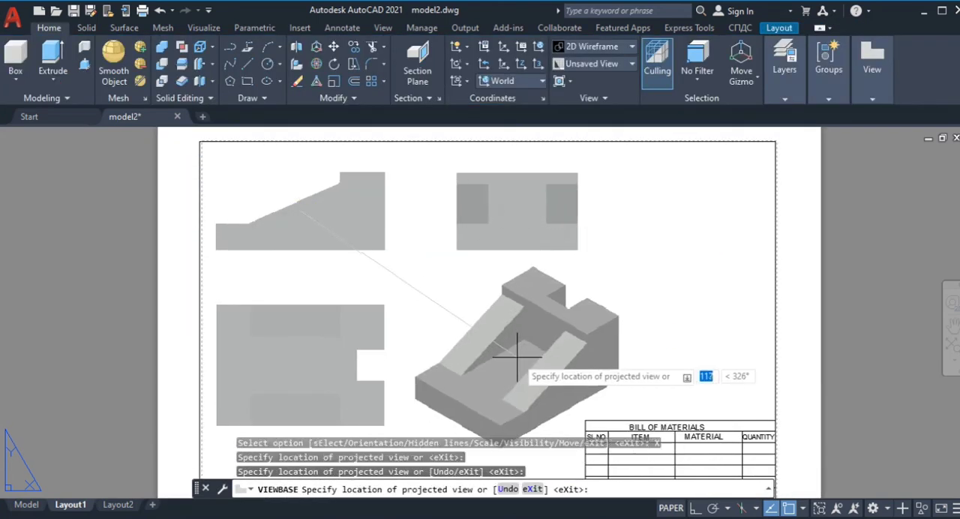
{"action": "left_click", "coordinate": [567, 352]}
{"action": "key", "text": "Return"}
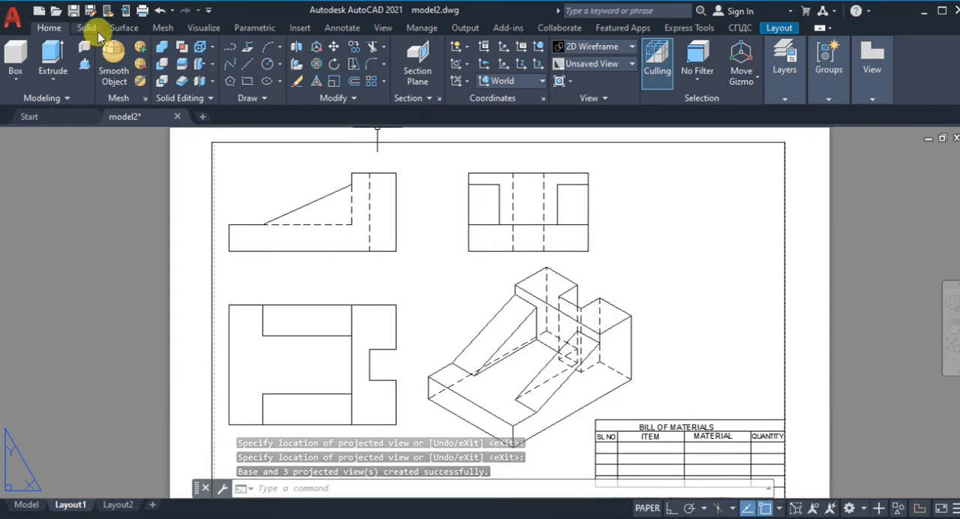
Step: Dimension the front view's overall length and the depth of the hidden slot, placing both dimensions below the view
{"action": "left_click", "coordinate": [343, 27]}
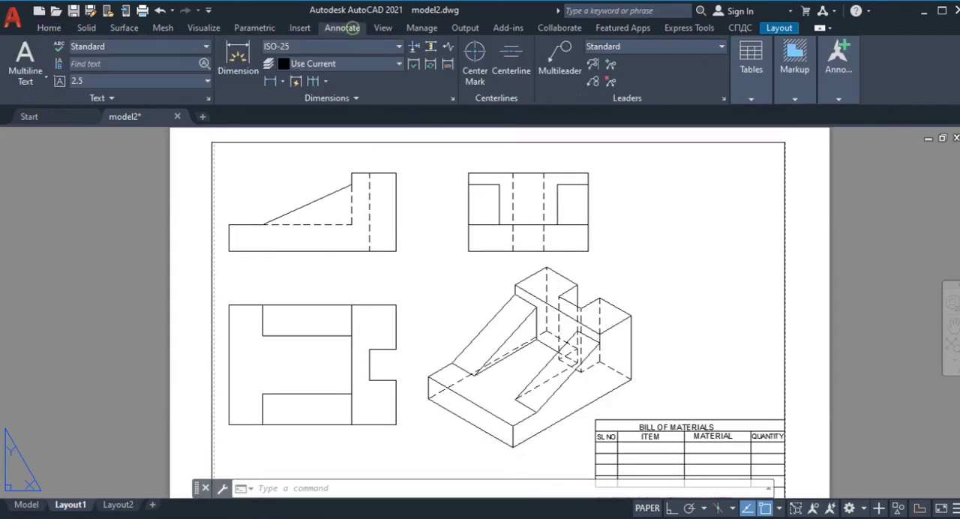
{"action": "left_click", "coordinate": [396, 251]}
{"action": "left_click", "coordinate": [390, 276]}
{"action": "left_click", "coordinate": [370, 252]}
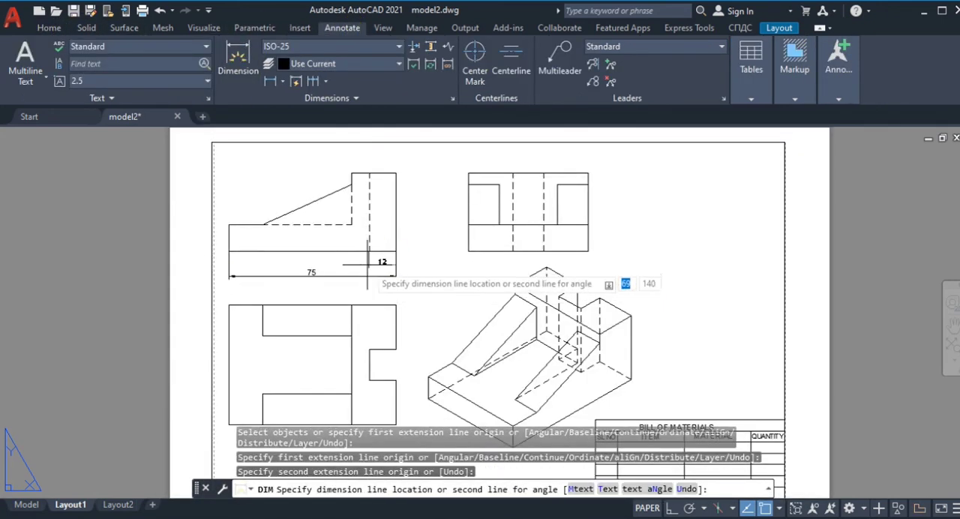
{"action": "left_click", "coordinate": [381, 264]}
Step: Add vertical dimensions for the short step above the slope, the base thickness in the side view and the front view's overall height
{"action": "scroll", "coordinate": [384, 261], "scroll_direction": "up", "scroll_amount": 4}
{"action": "scroll", "coordinate": [405, 262], "scroll_direction": "down", "scroll_amount": 4}
{"action": "scroll", "coordinate": [609, 177], "scroll_direction": "up", "scroll_amount": 2}
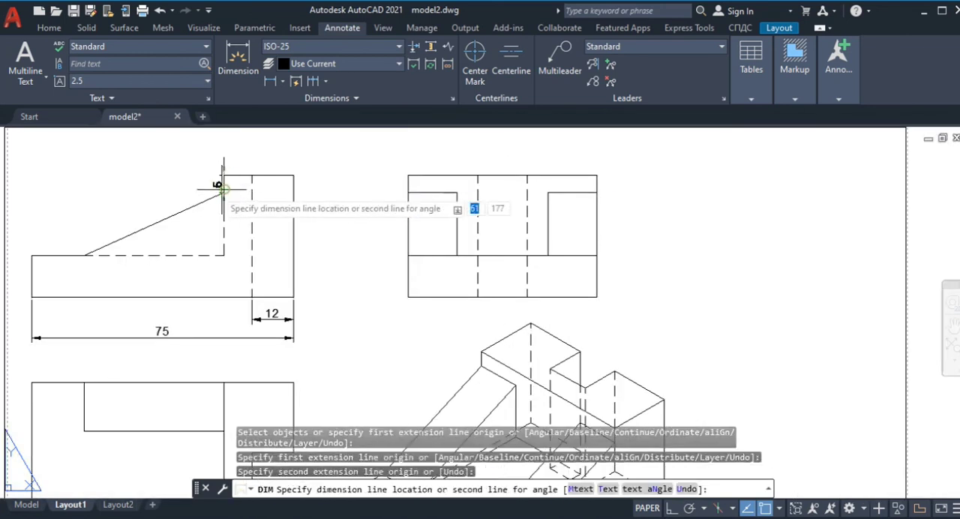
{"action": "left_click", "coordinate": [597, 255]}
{"action": "left_click", "coordinate": [597, 297]}
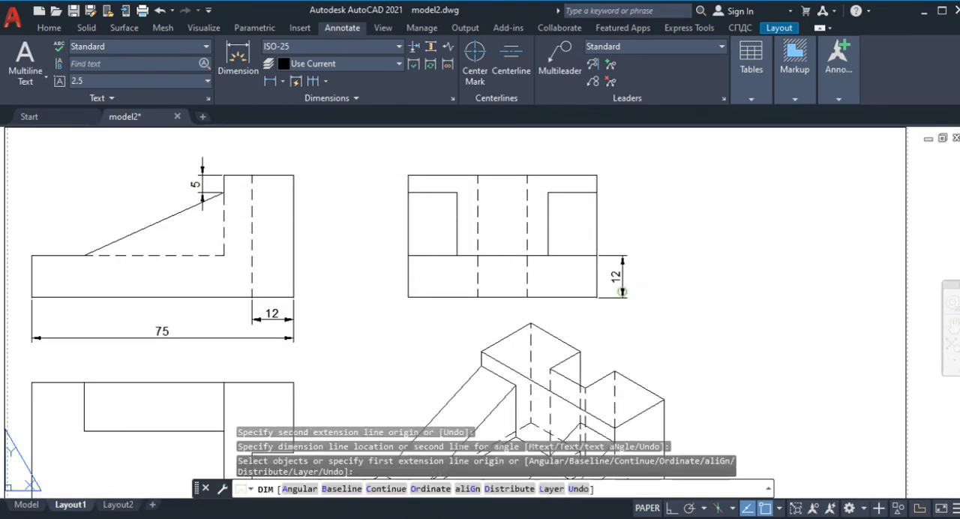
{"action": "left_click", "coordinate": [293, 297]}
{"action": "left_click", "coordinate": [347, 300]}
Step: In the view below the front view, dimension the notch width, upright block thickness, rib setback and rib width, and end the dimensioning
{"action": "scroll", "coordinate": [396, 274], "scroll_direction": "down", "scroll_amount": 2}
{"action": "left_click", "coordinate": [356, 308]}
{"action": "left_click", "coordinate": [357, 339]}
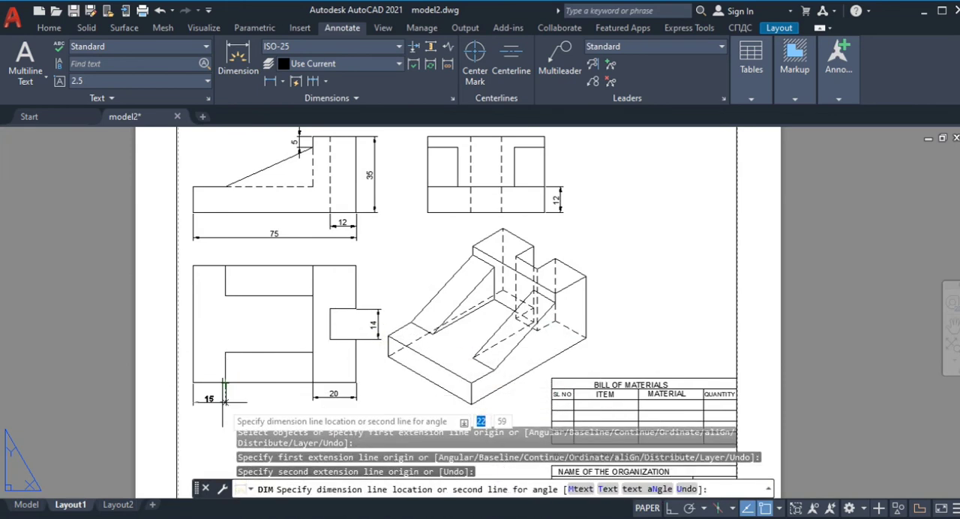
{"action": "left_click", "coordinate": [225, 267]}
{"action": "left_click", "coordinate": [225, 295]}
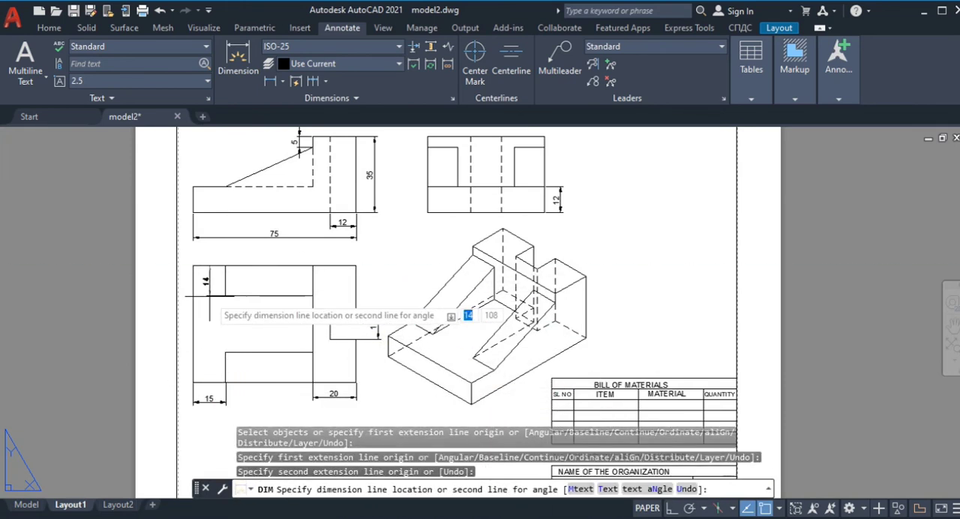
{"action": "scroll", "coordinate": [433, 283], "scroll_direction": "down", "scroll_amount": 2}
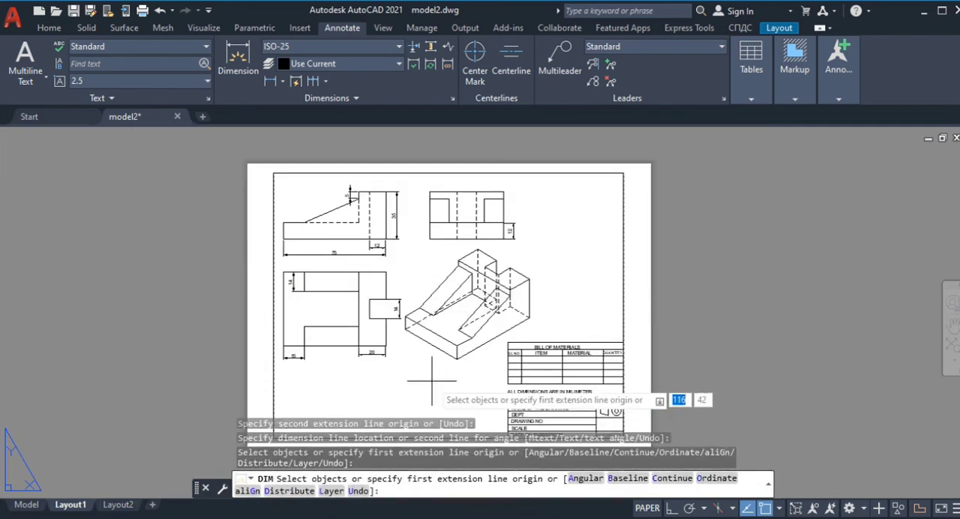
{"action": "scroll", "coordinate": [567, 244], "scroll_direction": "up", "scroll_amount": 2}
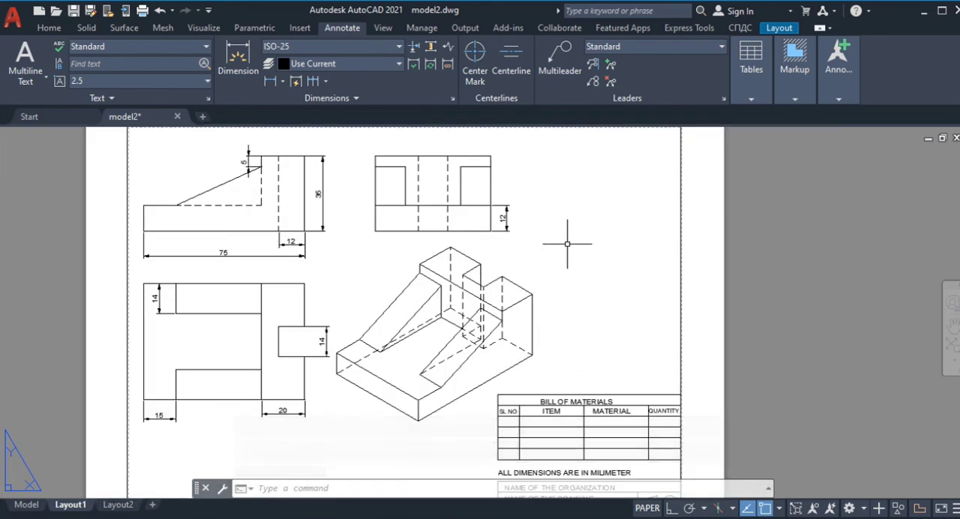